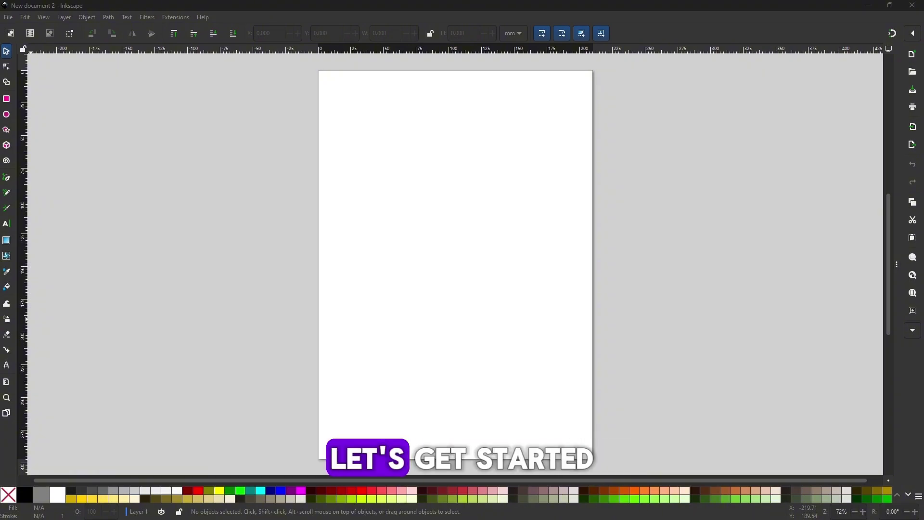
# Step: Show the Layers and Objects dialog and draw three rectangles: about 49×48 mm beside the page, 73×71 mm and 85×44 mm overlapping its right and bottom edges
pyautogui.hotkey('ctrl', 'shift', 'l')
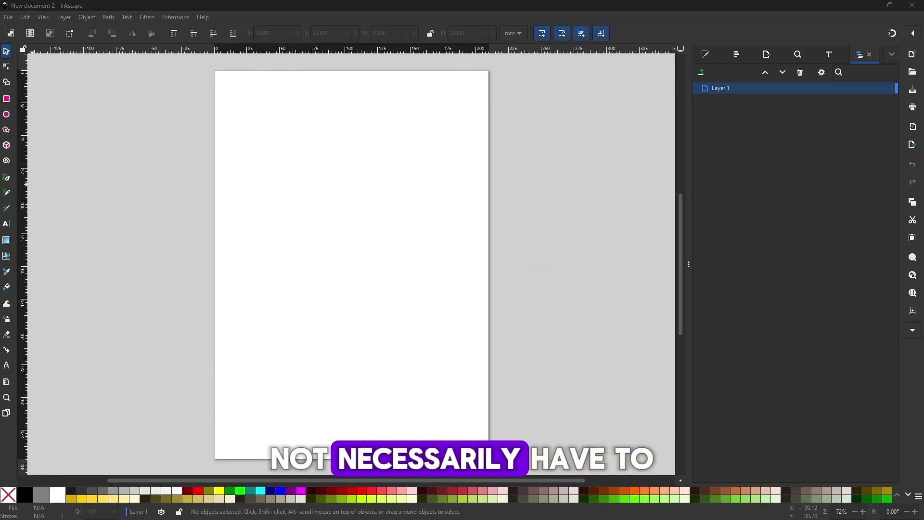
pyautogui.moveTo(369, 248); pyautogui.dragTo(365, 207)
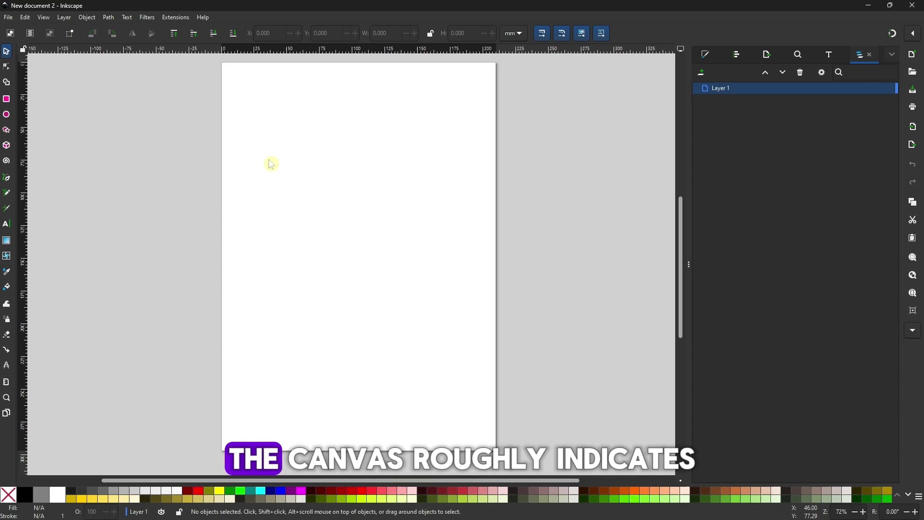
pyautogui.click(6, 99)
pyautogui.moveTo(136, 156); pyautogui.dragTo(200, 218)
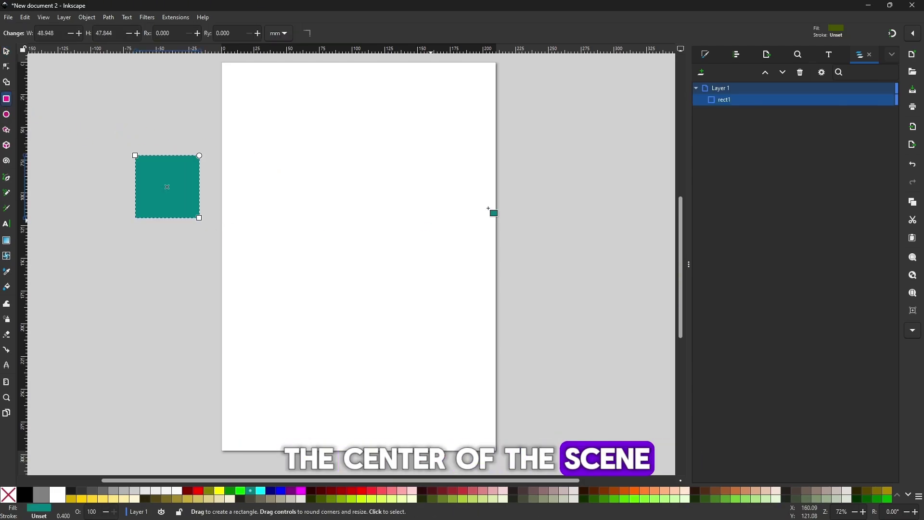
pyautogui.moveTo(453, 153); pyautogui.dragTo(548, 245)
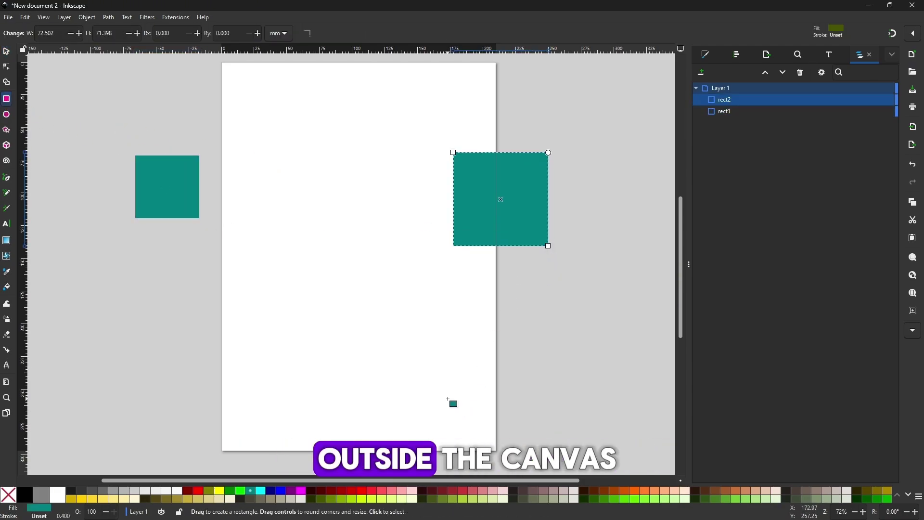
pyautogui.moveTo(350, 409); pyautogui.dragTo(461, 465)
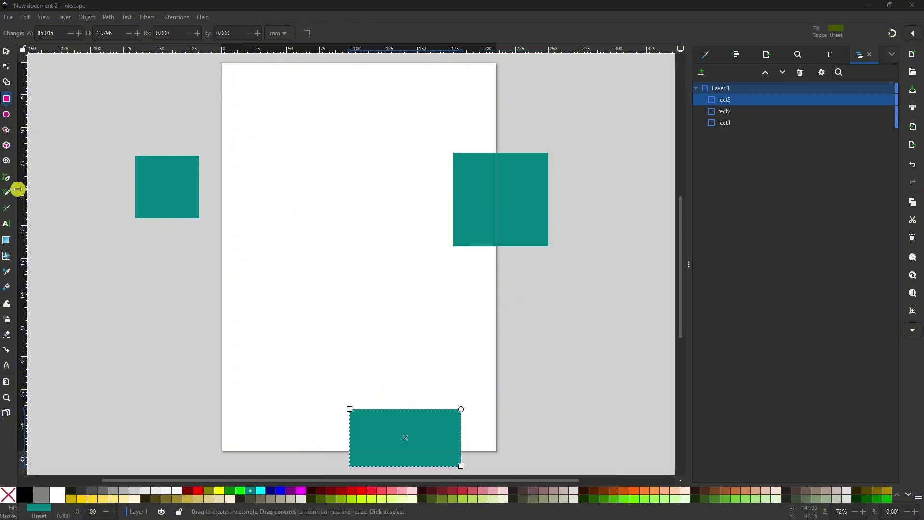
# Step: Pan, scroll and zoom in and out of the canvas to view the page and the three rectangles at different scales
pyautogui.moveTo(348, 229); pyautogui.dragTo(324, 243)
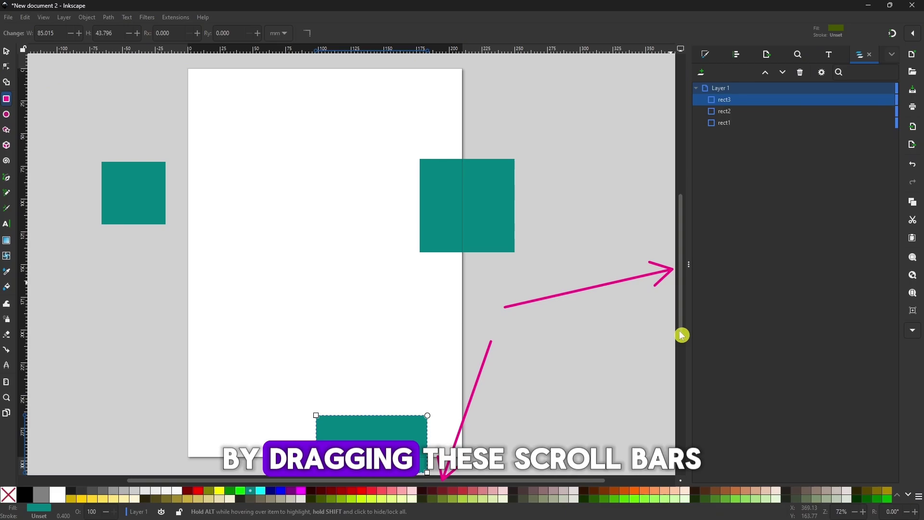
pyautogui.moveTo(681, 335); pyautogui.dragTo(685, 274)
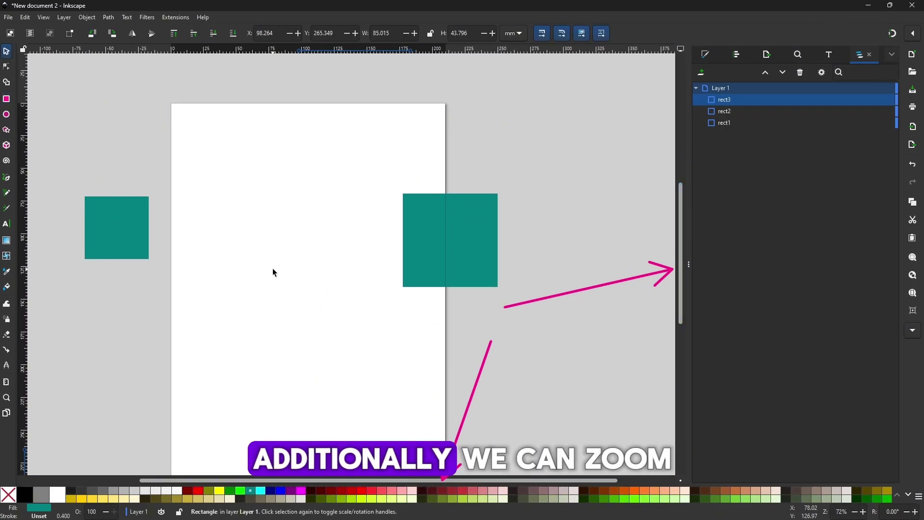
pyautogui.press('-')
pyautogui.press('-')
pyautogui.press('-')
pyautogui.press('-')
pyautogui.press('-')
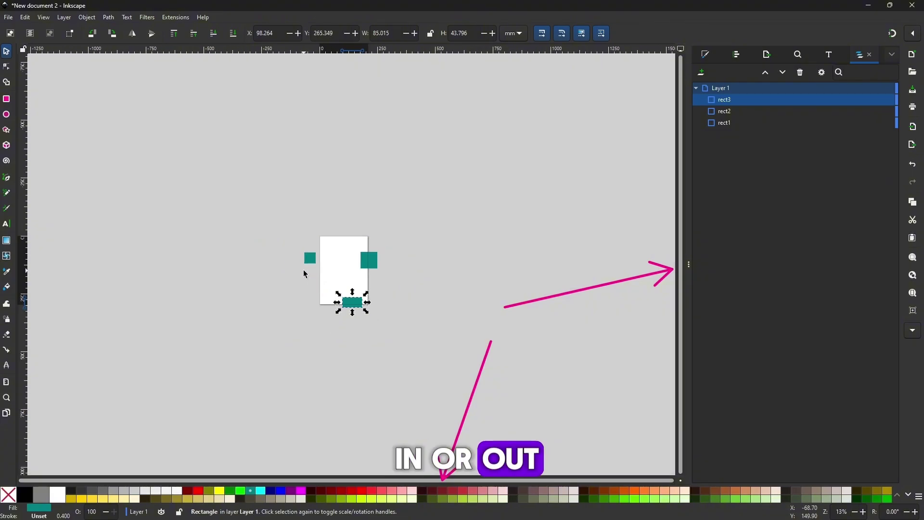
pyautogui.press('+')
pyautogui.press('+')
pyautogui.press('+')
pyautogui.press('+')
pyautogui.press('-')
pyautogui.press('-')
pyautogui.press('-')
pyautogui.moveTo(331, 299); pyautogui.dragTo(460, 241)
pyautogui.press('+')
pyautogui.press('+')
pyautogui.press('+')
pyautogui.press('+')
pyautogui.press('+')
pyautogui.press('-')
pyautogui.press('-')
pyautogui.press('-')
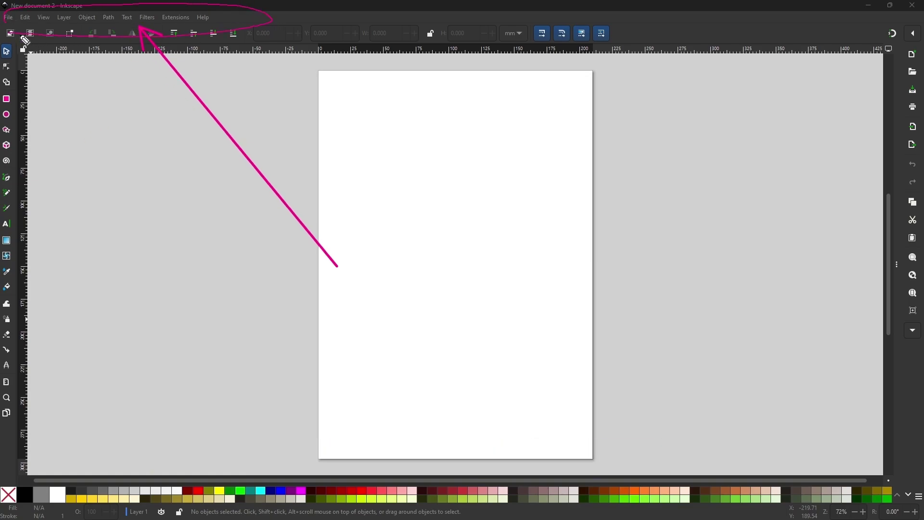
pyautogui.click(44, 18)
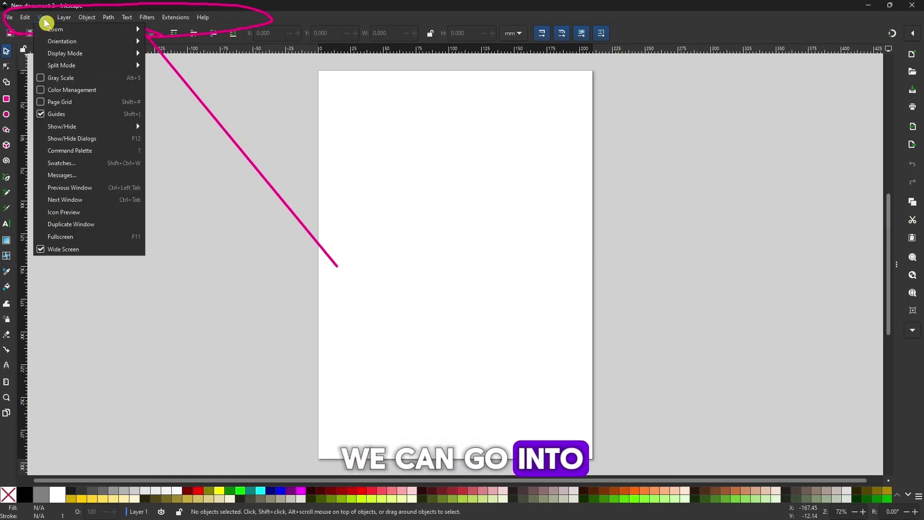
pyautogui.moveTo(105, 19)
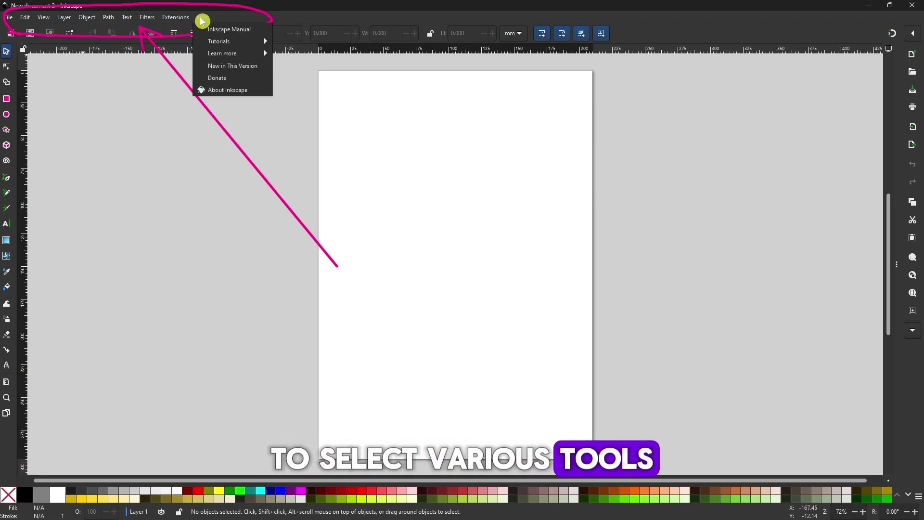
pyautogui.moveTo(9, 18)
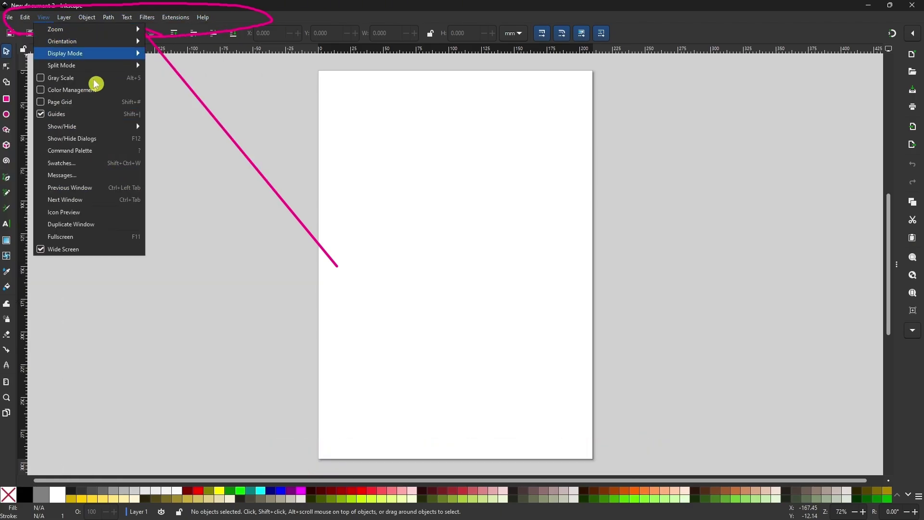
pyautogui.click(212, 218)
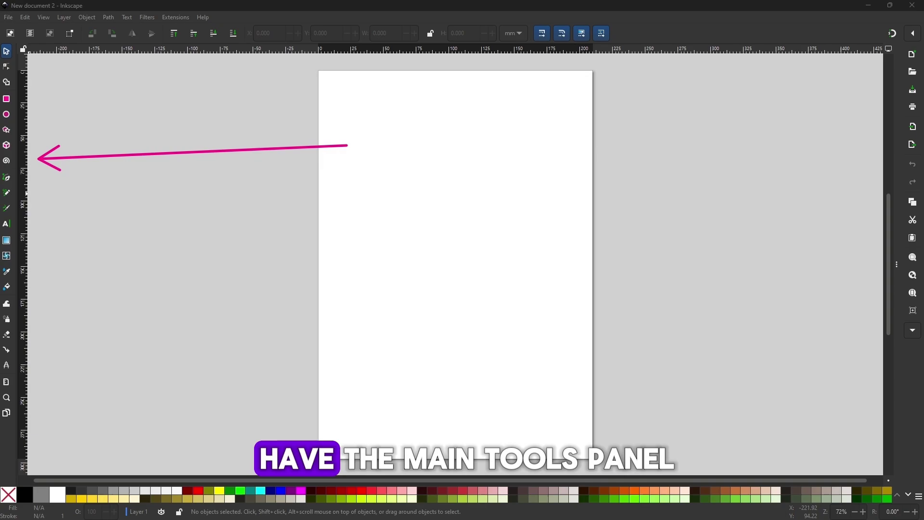
pyautogui.moveTo(2, 429)
pyautogui.mouseDown()
pyautogui.moveTo(63, 376)
pyautogui.moveTo(60, 147)
pyautogui.moveTo(43, 65)
pyautogui.moveTo(3, 82)
pyautogui.moveTo(17, 380)
pyautogui.mouseUp()
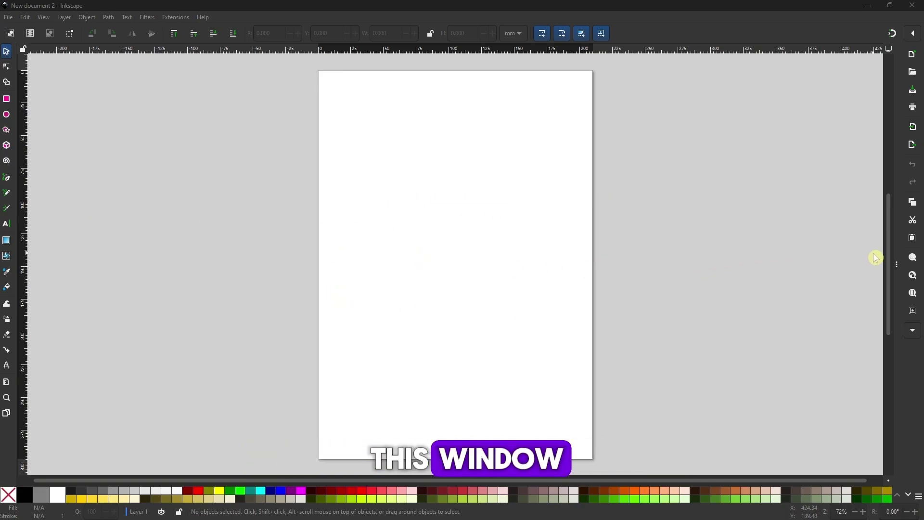
pyautogui.moveTo(893, 265); pyautogui.dragTo(876, 274)
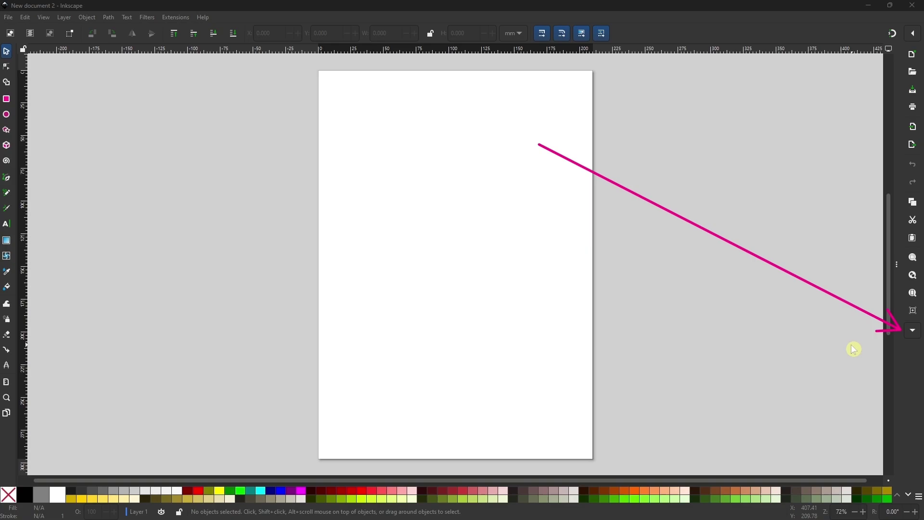
# Step: Show the Fill and Stroke dialog, followed by the Text and Font dialog, in the docked panel
pyautogui.click(914, 333)
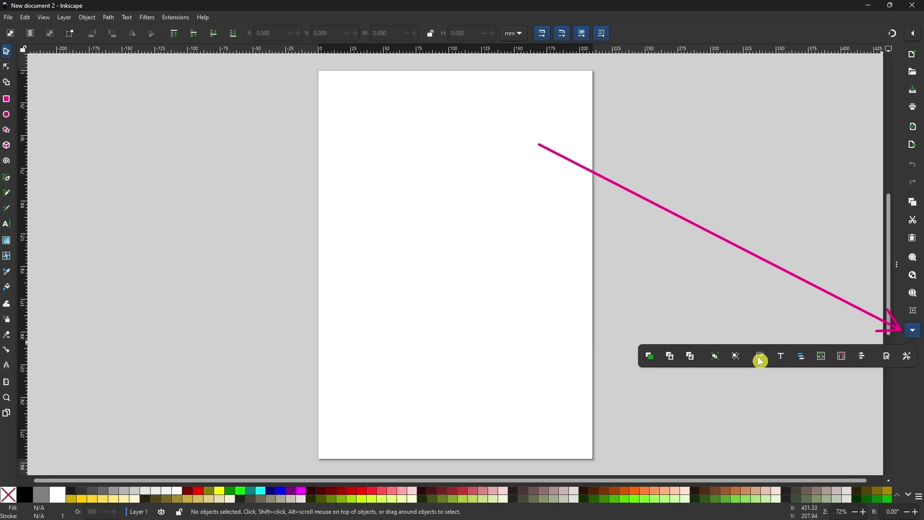
pyautogui.click(760, 356)
pyautogui.click(912, 330)
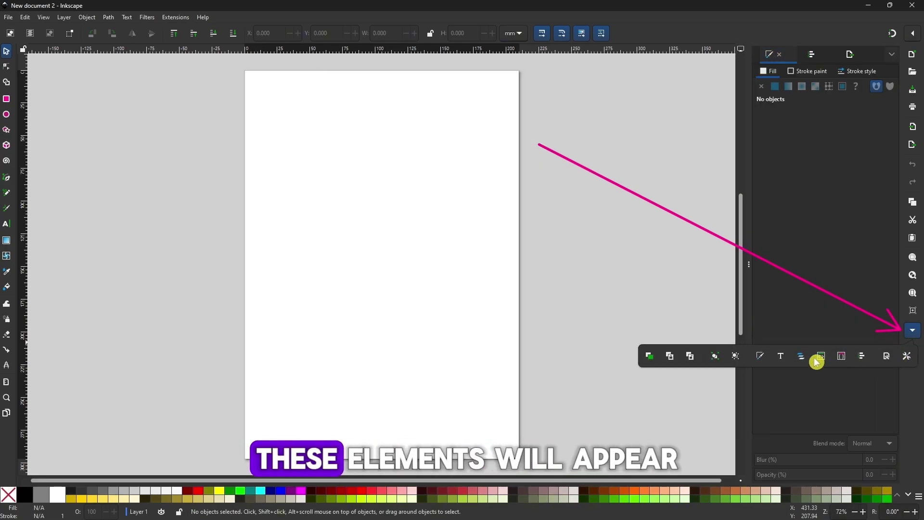
pyautogui.click(781, 356)
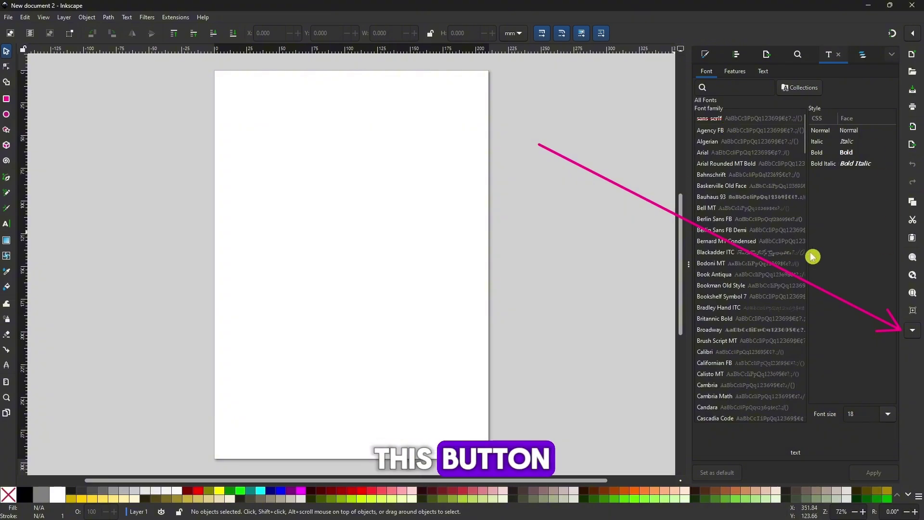
pyautogui.click(912, 331)
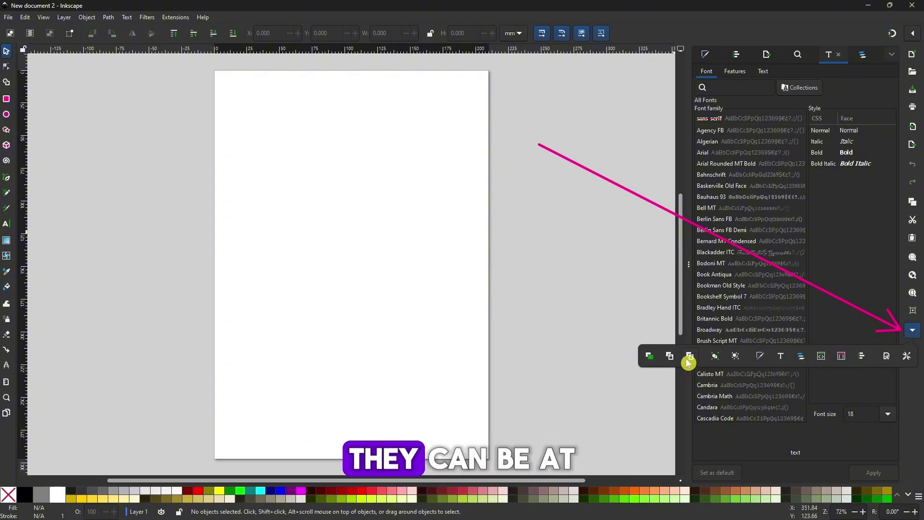
pyautogui.click(780, 360)
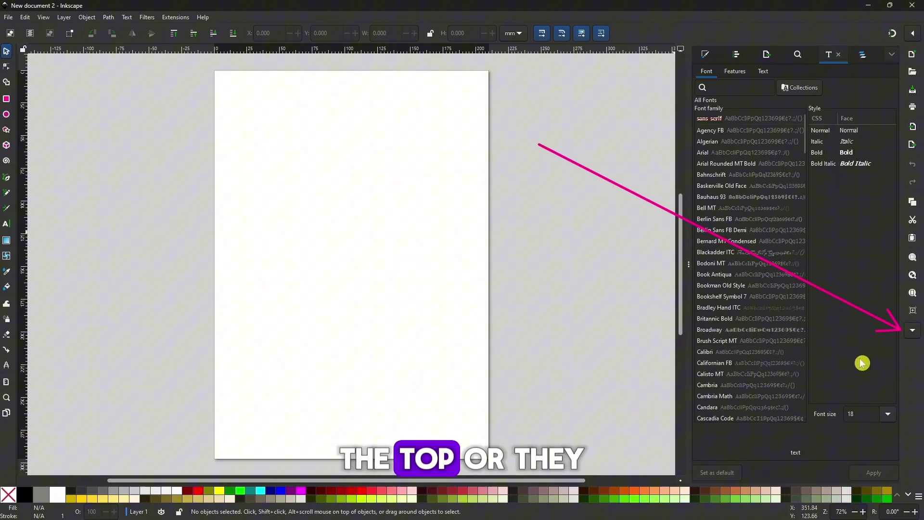
# Step: Show the Layers and Objects dialog, then collapse the docked dialogs to widen the canvas
pyautogui.click(912, 330)
pyautogui.click(800, 357)
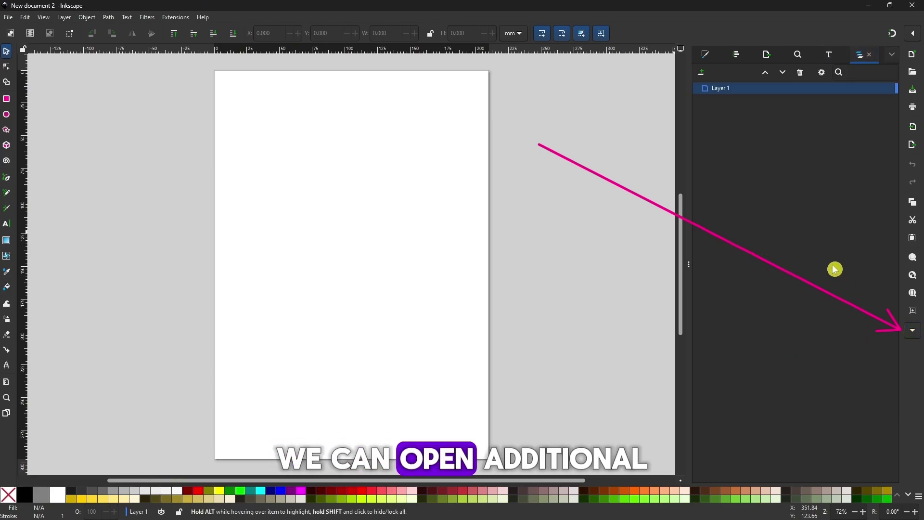
pyautogui.moveTo(690, 264); pyautogui.dragTo(712, 287)
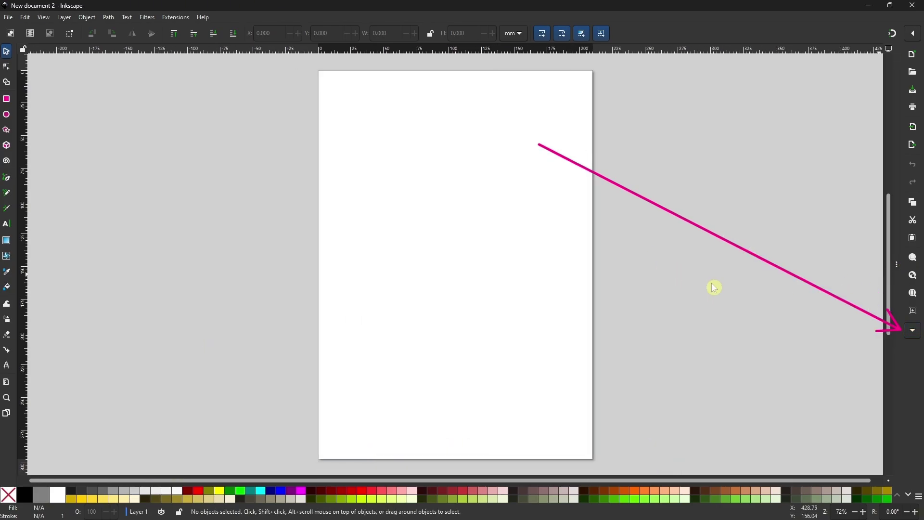
pyautogui.moveTo(847, 358)
pyautogui.mouseDown()
pyautogui.moveTo(909, 357)
pyautogui.moveTo(919, 193)
pyautogui.moveTo(887, 182)
pyautogui.mouseUp()
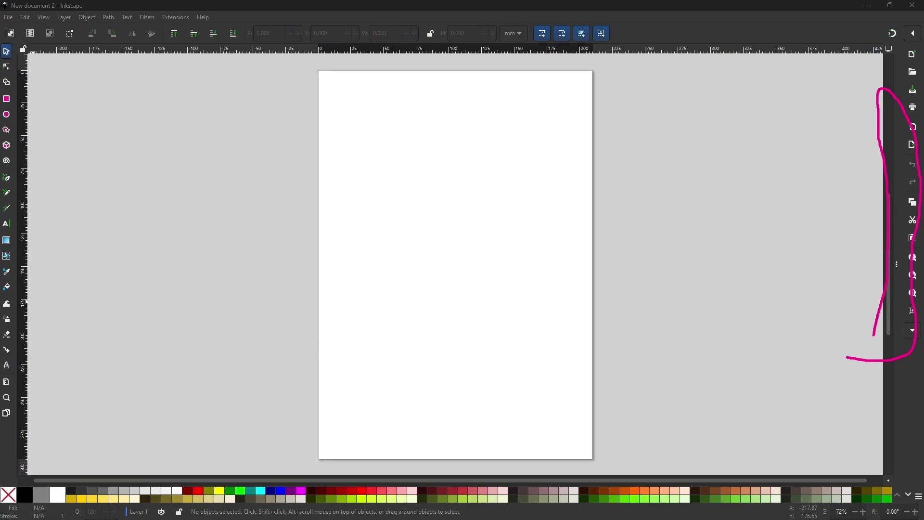
pyautogui.moveTo(200, 272); pyautogui.dragTo(87, 24)
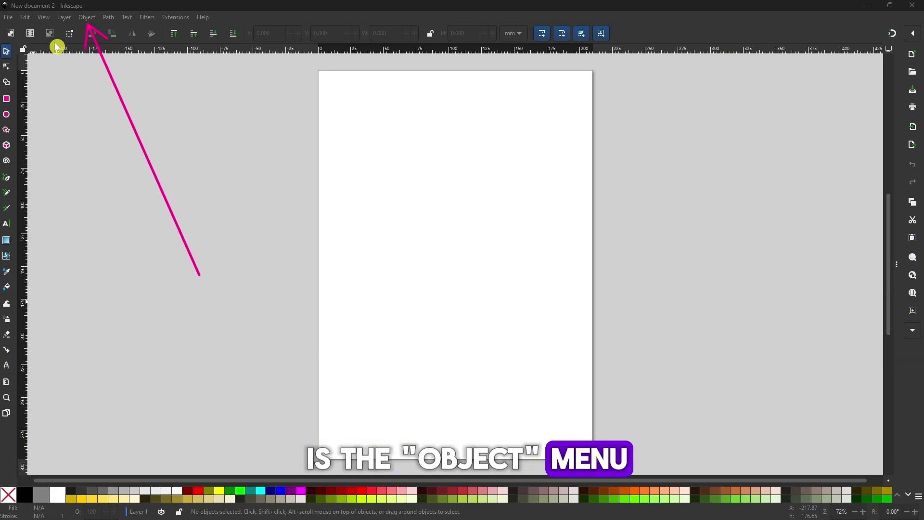
# Step: Show the Layers and Objects dialog again through the object commands
pyautogui.click(87, 17)
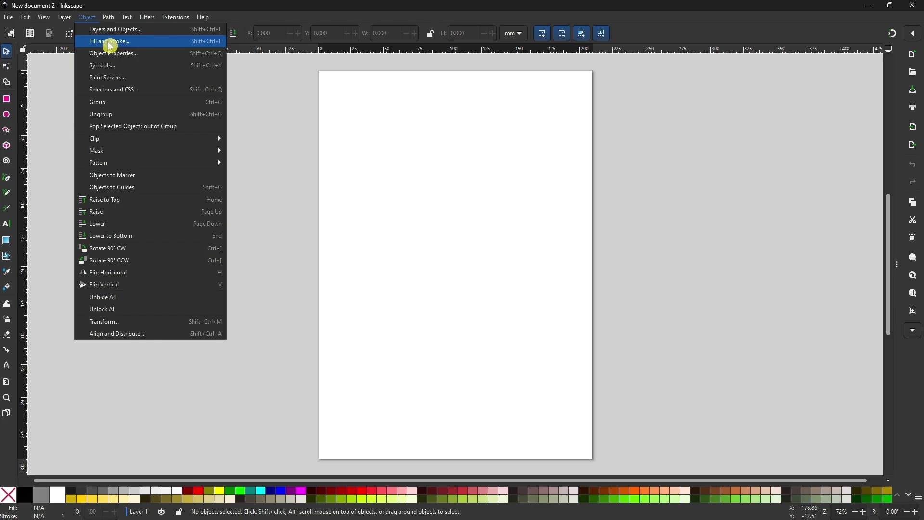
pyautogui.click(96, 31)
pyautogui.click(87, 18)
pyautogui.click(89, 28)
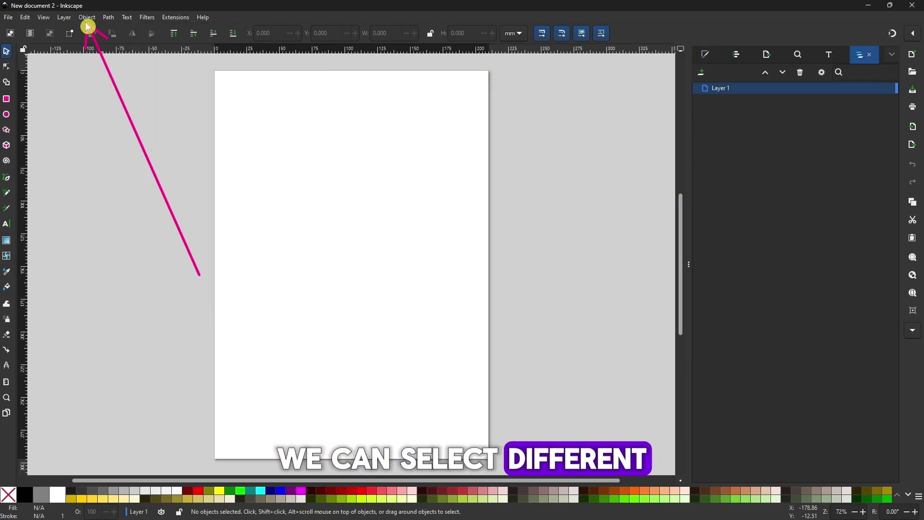
# Step: View the Paint Servers dialog, close it and collapse the docked dialogs
pyautogui.click(86, 18)
pyautogui.click(99, 79)
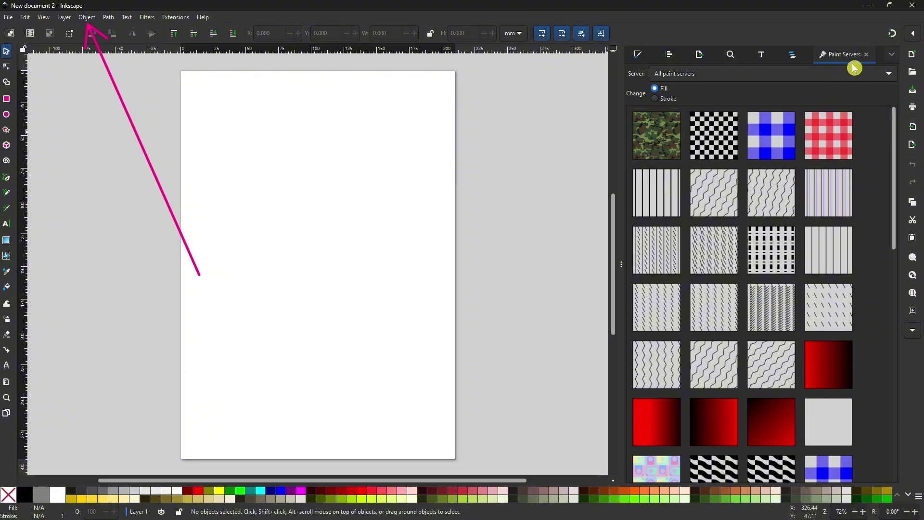
pyautogui.click(866, 54)
pyautogui.moveTo(621, 218); pyautogui.dragTo(895, 218)
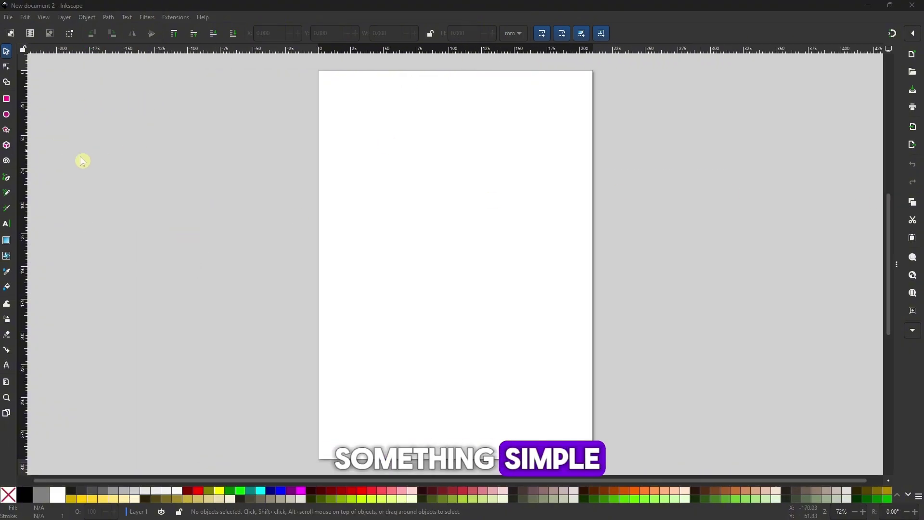
# Step: Draw a closed wing-like curved path near the page's left edge and reshape its nodes until it is about 58 mm wide and 100 mm tall
pyautogui.click(6, 178)
pyautogui.click(348, 157)
pyautogui.moveTo(380, 185)
pyautogui.mouseDown()
pyautogui.moveTo(385, 192)
pyautogui.moveTo(368, 222)
pyautogui.mouseUp()
pyautogui.moveTo(371, 239); pyautogui.dragTo(373, 245)
pyautogui.moveTo(351, 288); pyautogui.dragTo(337, 259)
pyautogui.moveTo(332, 235); pyautogui.dragTo(340, 193)
pyautogui.click(349, 158)
pyautogui.click(6, 66)
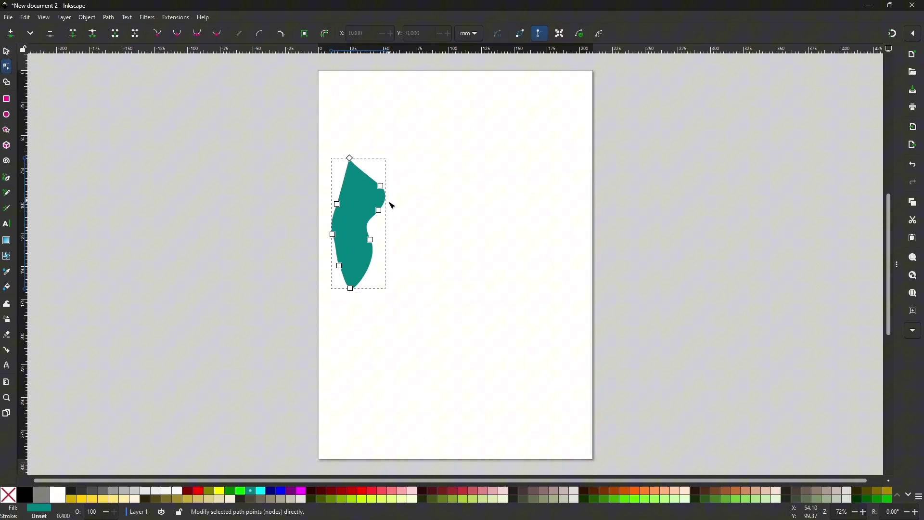
pyautogui.click(7, 52)
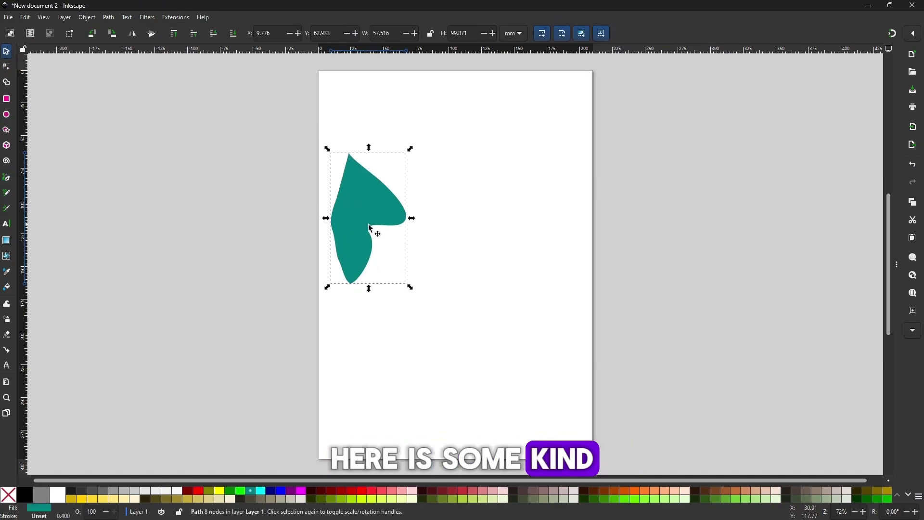
# Step: Duplicate the curved shape twice and spread the three copies in a row from the page's left edge to its right side
pyautogui.moveTo(353, 222); pyautogui.dragTo(318, 218)
pyautogui.hotkey('ctrl', 'd')
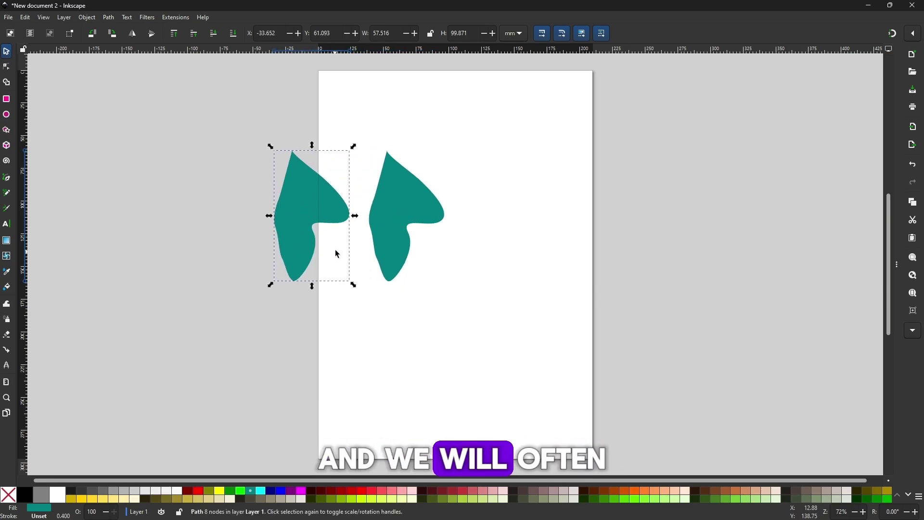
pyautogui.moveTo(440, 217); pyautogui.dragTo(529, 222)
pyautogui.hotkey('ctrl', 'd')
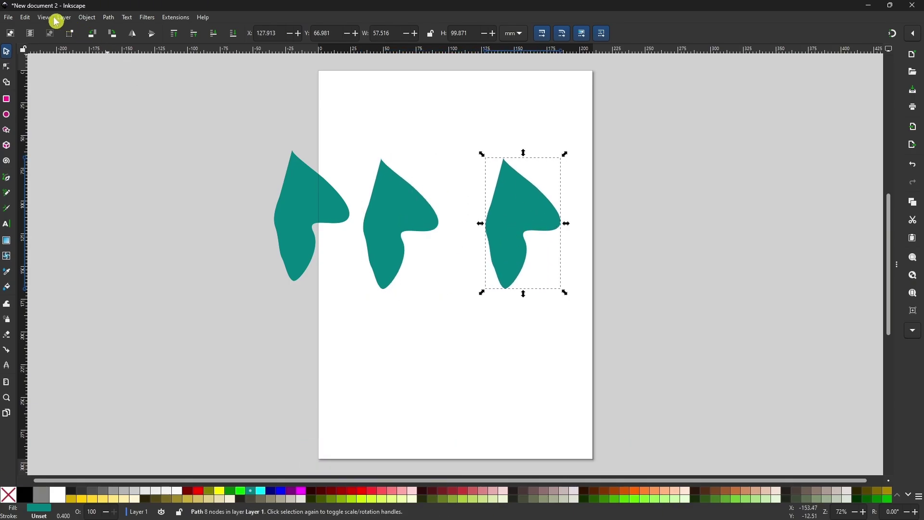
# Step: Duplicate the rightmost shape and move the copy up and left to the page's upper edge, at about X 71 mm, Y -3 mm
pyautogui.click(27, 18)
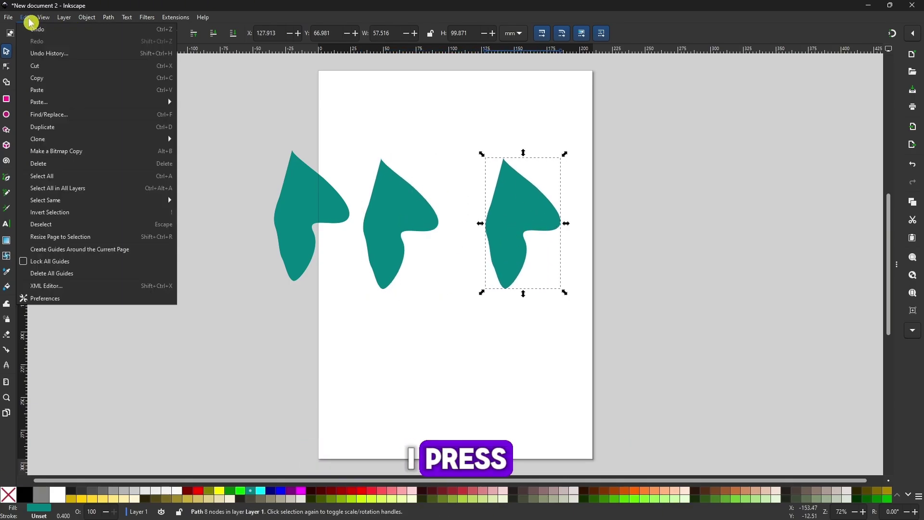
pyautogui.click(45, 128)
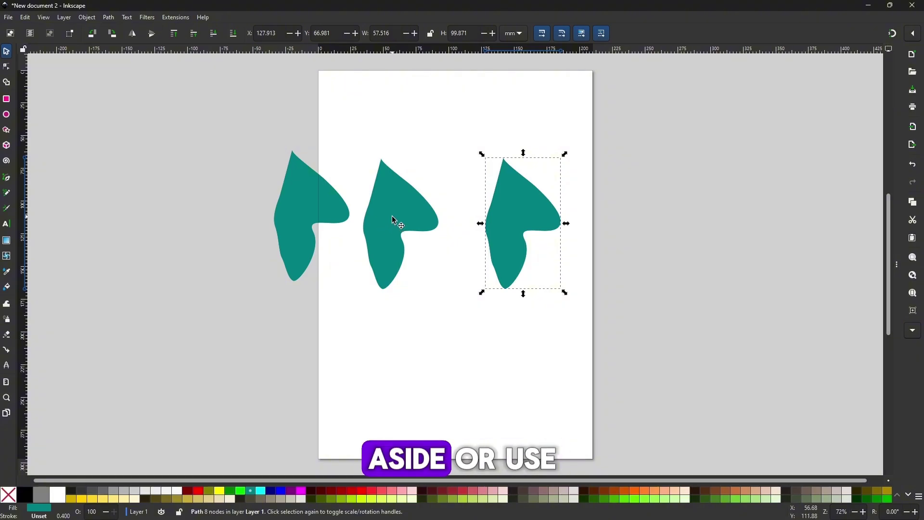
pyautogui.moveTo(492, 180); pyautogui.dragTo(450, 120)
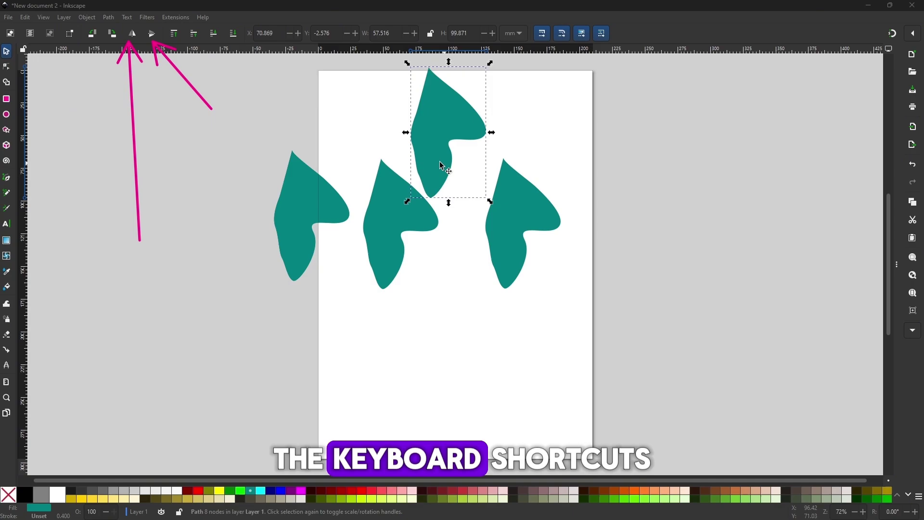
# Step: Mirror the upper copy of the curved shape repeatedly, horizontally and vertically, ending with it flipped upside down
pyautogui.click(440, 141)
pyautogui.press('h')
pyautogui.press('h')
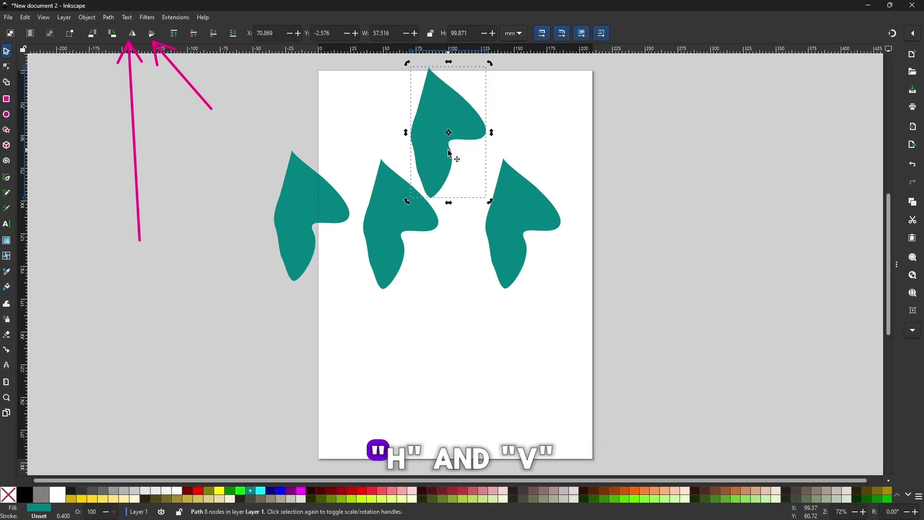
pyautogui.press('h')
pyautogui.press('h')
pyautogui.press('h')
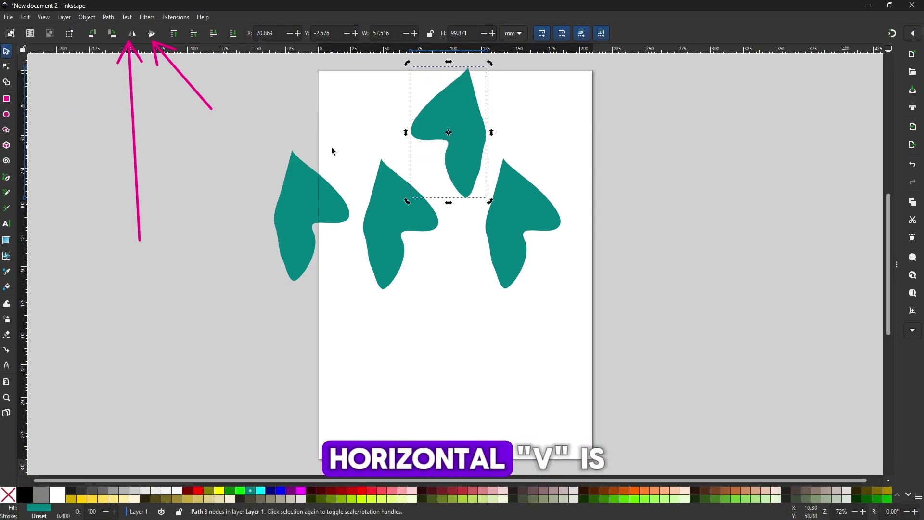
pyautogui.press('v')
pyautogui.press('v')
pyautogui.press('v')
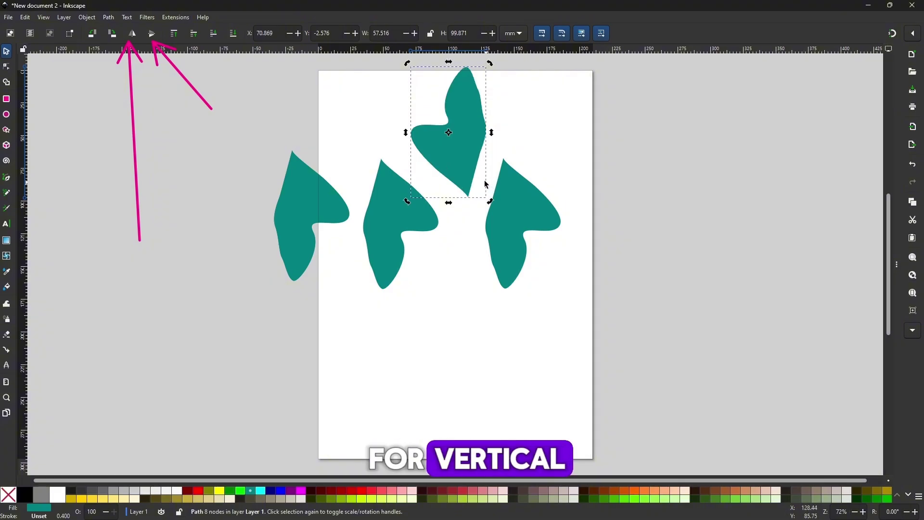
pyautogui.press('v')
pyautogui.press('v')
pyautogui.press('h')
pyautogui.press('g')
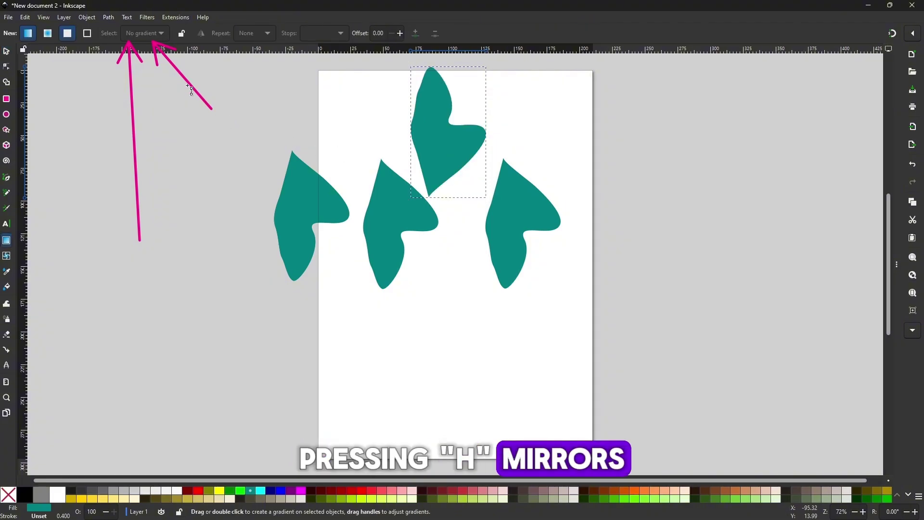
pyautogui.moveTo(413, 161); pyautogui.dragTo(446, 153)
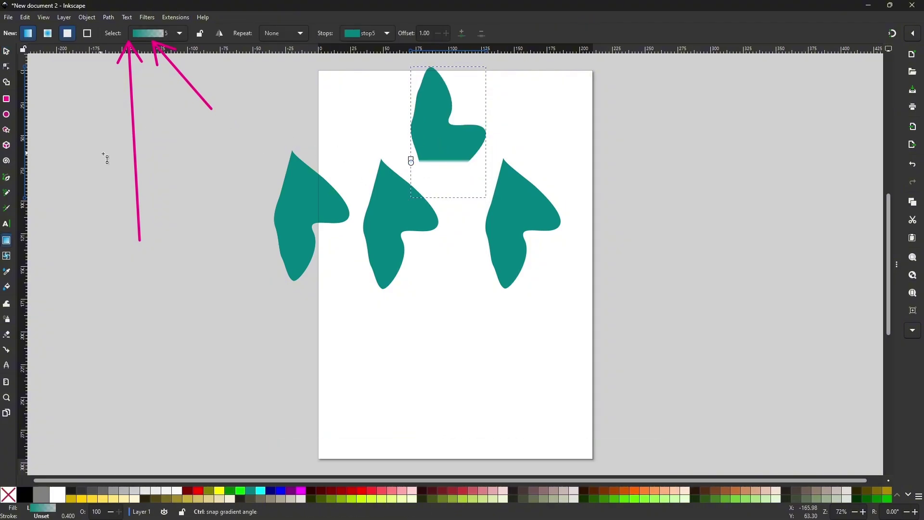
pyautogui.hotkey('ctrl', 'z')
pyautogui.press('s')
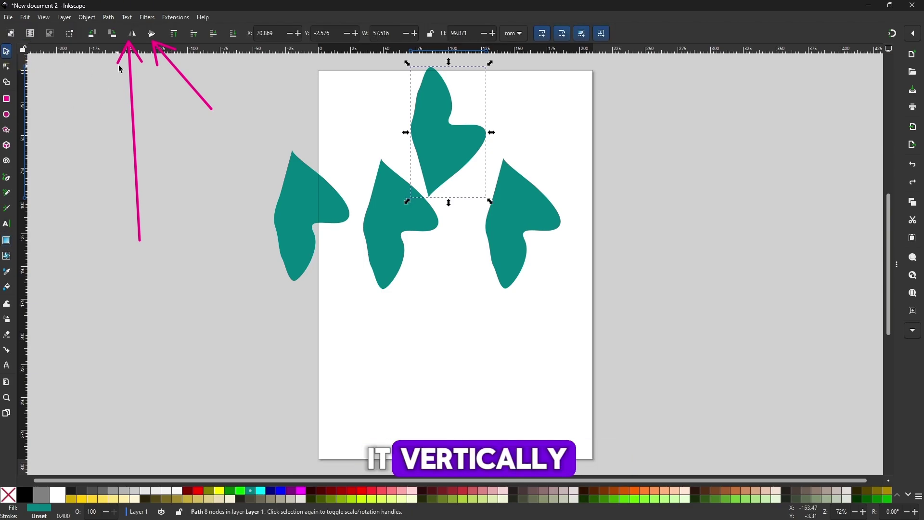
# Step: Mirror the selected shape in place, twice horizontally and twice vertically
pyautogui.click(135, 35)
pyautogui.click(134, 35)
pyautogui.click(154, 36)
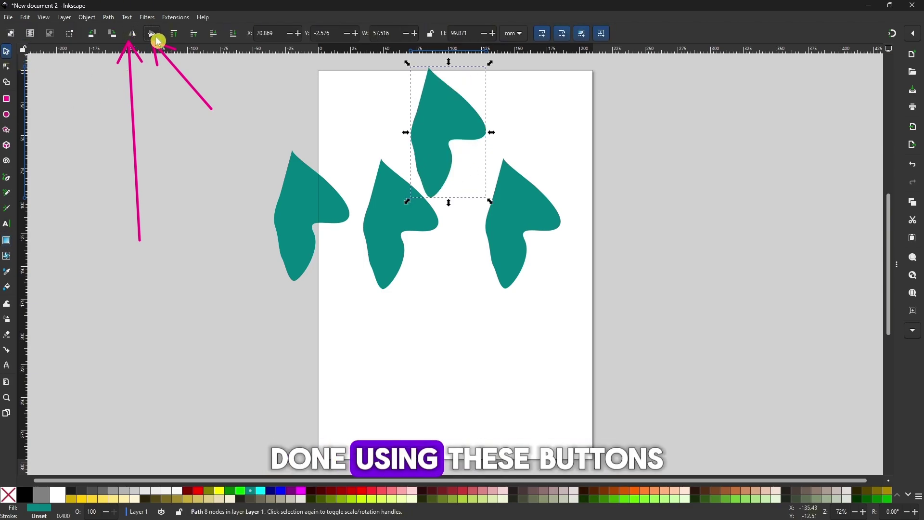
pyautogui.click(155, 37)
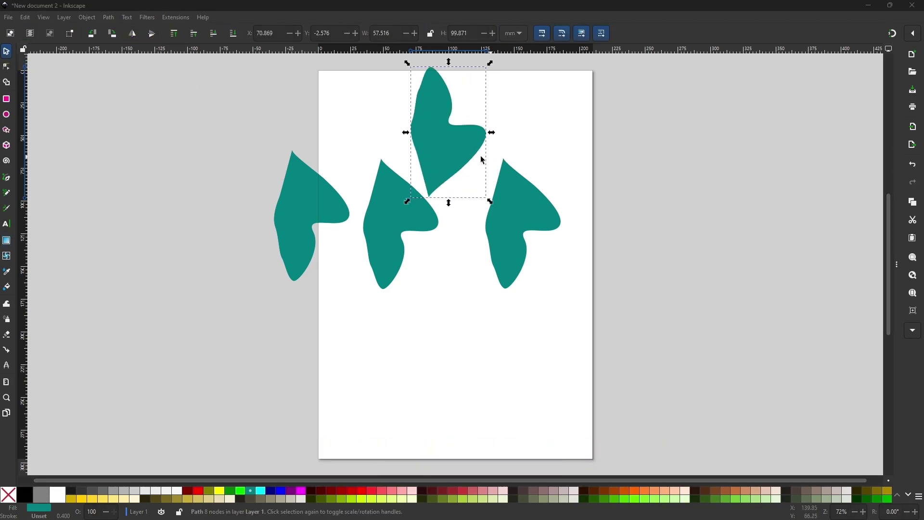
# Step: Move the flipped shape to about X 9 mm, Y 165 mm and rotate it three 90° turns clockwise and three back counter-clockwise
pyautogui.moveTo(436, 159); pyautogui.dragTo(354, 377)
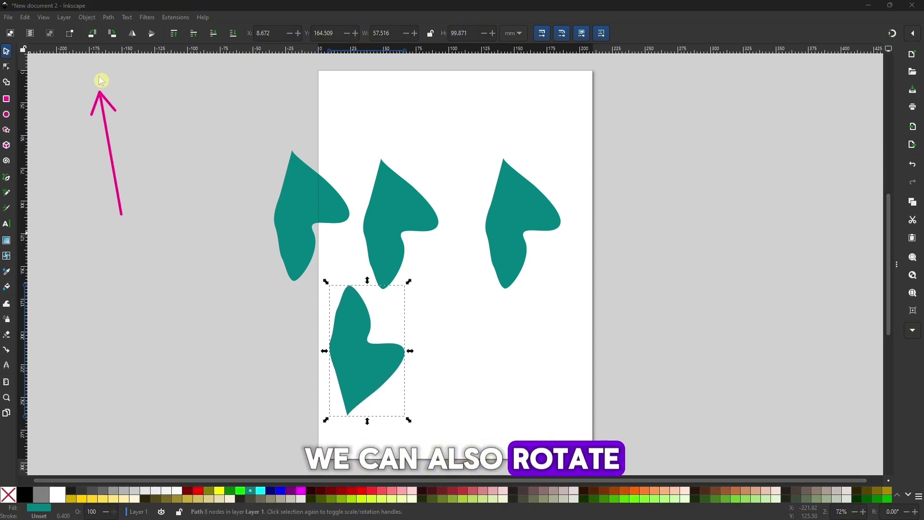
pyautogui.click(113, 34)
pyautogui.click(114, 35)
pyautogui.click(115, 38)
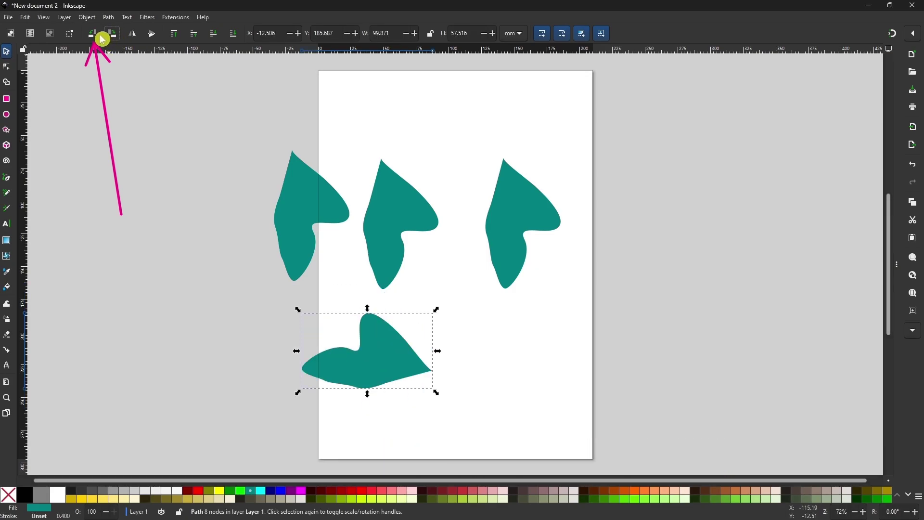
pyautogui.click(97, 36)
pyautogui.click(97, 36)
pyautogui.click(96, 36)
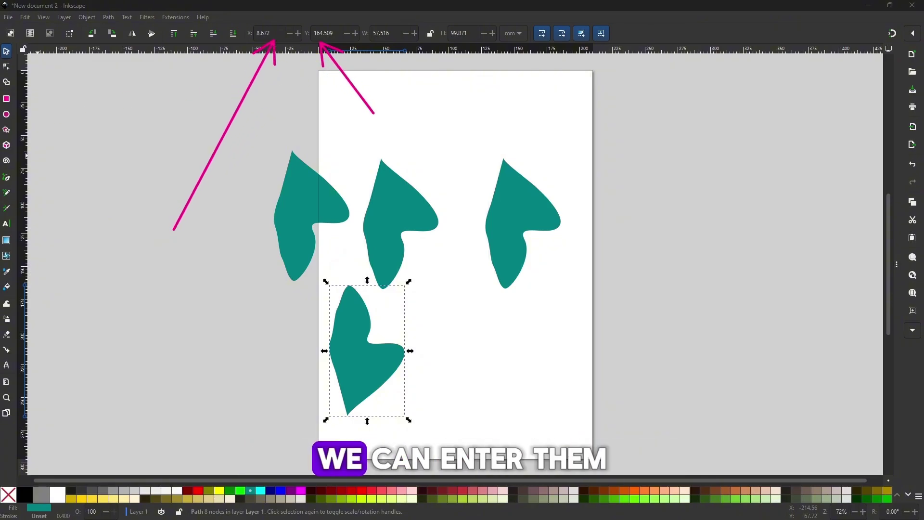
# Step: Move the flipped shape up to about X 56 mm, Y 4 mm and delete the middle upright copy from the row
pyautogui.click(274, 33)
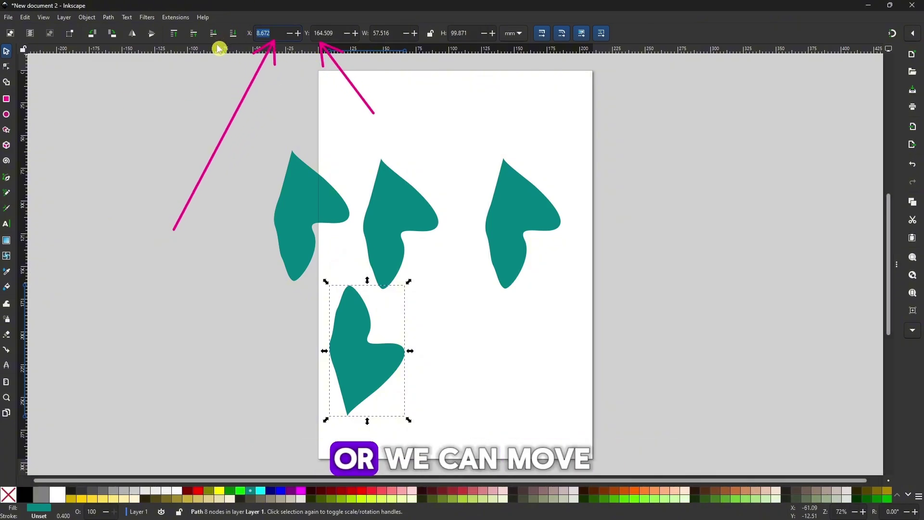
pyautogui.moveTo(334, 340); pyautogui.dragTo(396, 137)
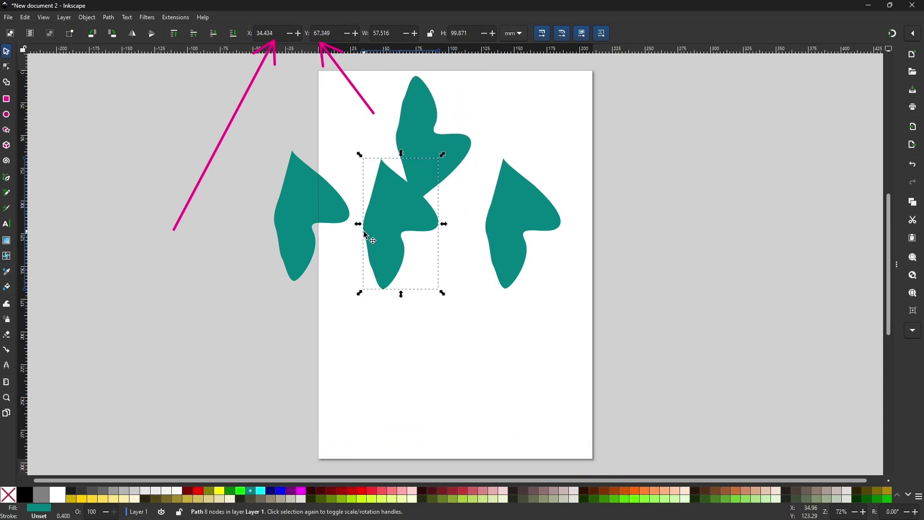
pyautogui.press('Delete')
pyautogui.moveTo(435, 163); pyautogui.dragTo(430, 160)
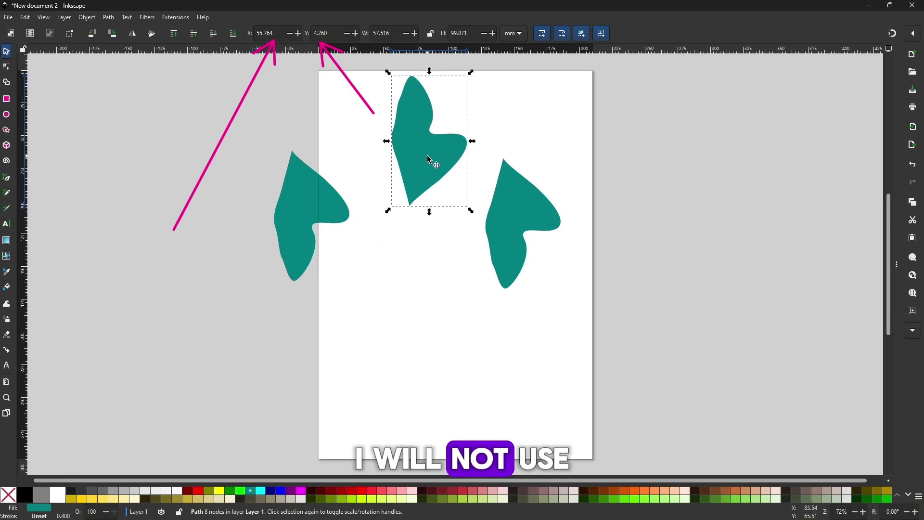
# Step: Nudge the flipped shape left in small increments to about X 11 mm
pyautogui.press('Left')
pyautogui.press('Left')
pyautogui.press('Left')
pyautogui.press('Left')
pyautogui.press('Left')
pyautogui.press('Left')
pyautogui.press('Left')
pyautogui.press('Left')
pyautogui.press('Left')
pyautogui.press('Left')
pyautogui.press('Left')
pyautogui.press('Left')
pyautogui.press('Left')
pyautogui.press('Left')
pyautogui.press('Left')
pyautogui.press('Left')
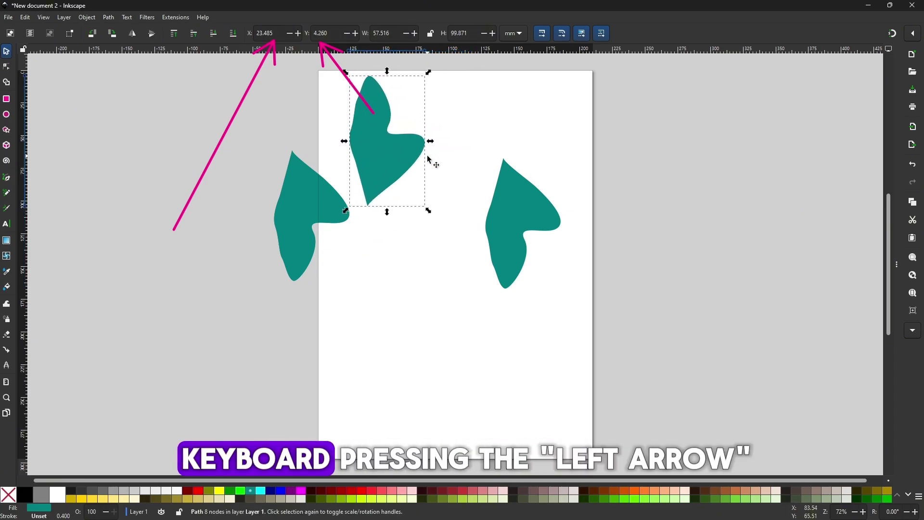
pyautogui.press('Left')
pyautogui.press('Left')
pyautogui.press('Left')
pyautogui.press('Left')
pyautogui.press('Left')
pyautogui.press('Left')
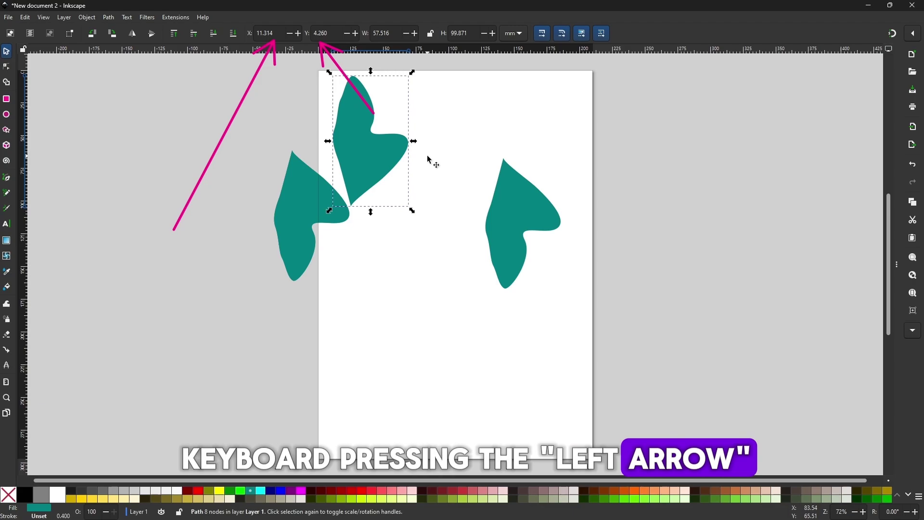
# Step: Nudge the flipped shape back to the right in small increments to about X 42 mm
pyautogui.press('Right')
pyautogui.press('Right')
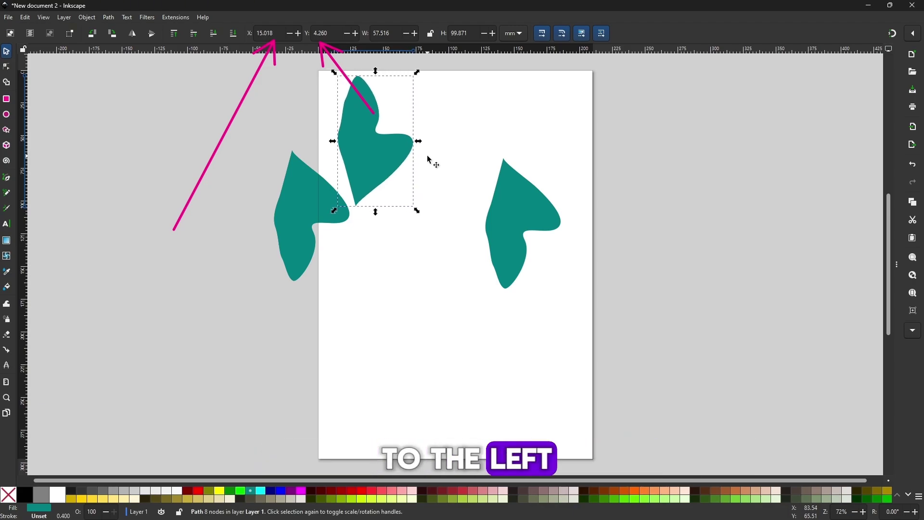
pyautogui.press('Right')
pyautogui.press('Right')
pyautogui.press('Right')
pyautogui.press('Right')
pyautogui.press('Right')
pyautogui.press('Right')
pyautogui.press('Right')
pyautogui.press('Right')
pyautogui.press('Right')
pyautogui.press('Right')
pyautogui.press('Right')
pyautogui.press('Right')
pyautogui.press('Right')
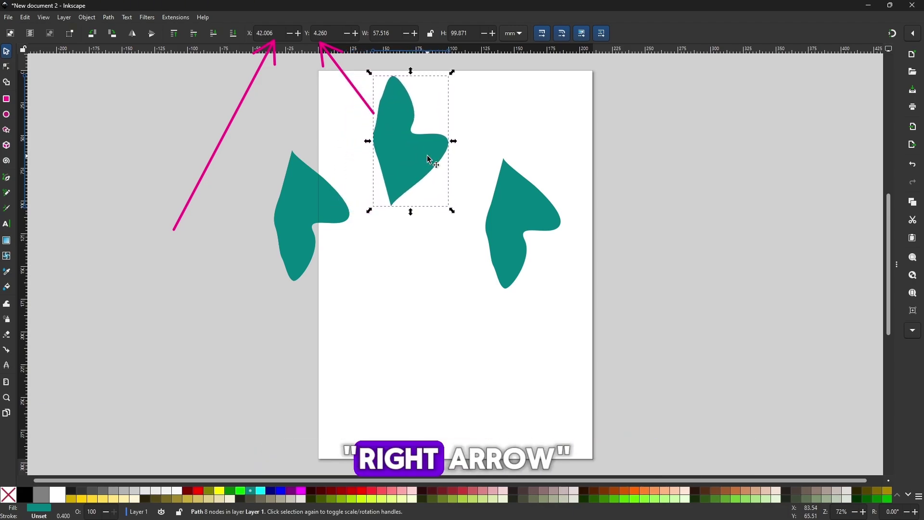
# Step: Nudge the flipped shape sideways in both directions using ten-times-larger increments, finishing at about X 42 mm
pyautogui.press('shift')
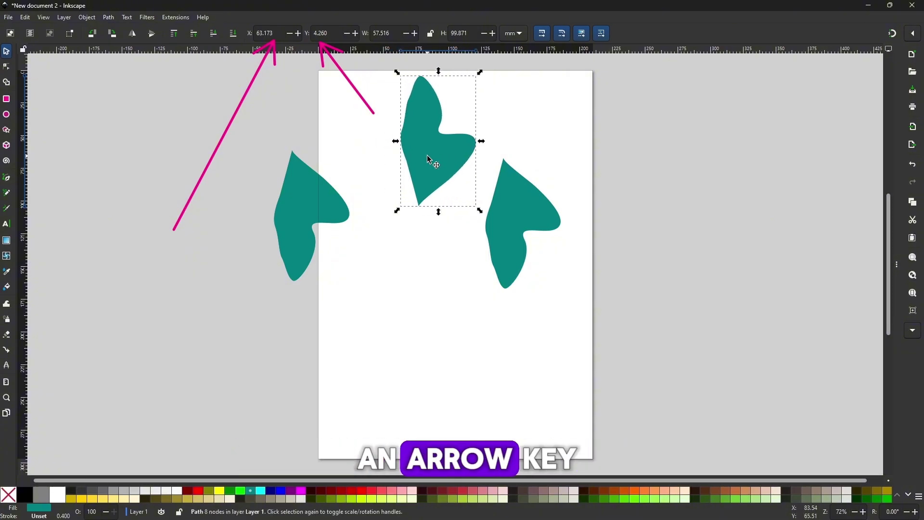
pyautogui.hotkey('shift', 'Left')
pyautogui.hotkey('shift', 'Left')
pyautogui.hotkey('shift', 'Left')
pyautogui.hotkey('shift', 'Left')
pyautogui.hotkey('shift', 'Left')
pyautogui.hotkey('shift', 'Left')
pyautogui.hotkey('shift', 'Left')
pyautogui.hotkey('shift', 'Right')
pyautogui.hotkey('shift', 'Right')
pyautogui.hotkey('shift', 'Right')
pyautogui.hotkey('shift', 'Right')
pyautogui.hotkey('shift', 'Right')
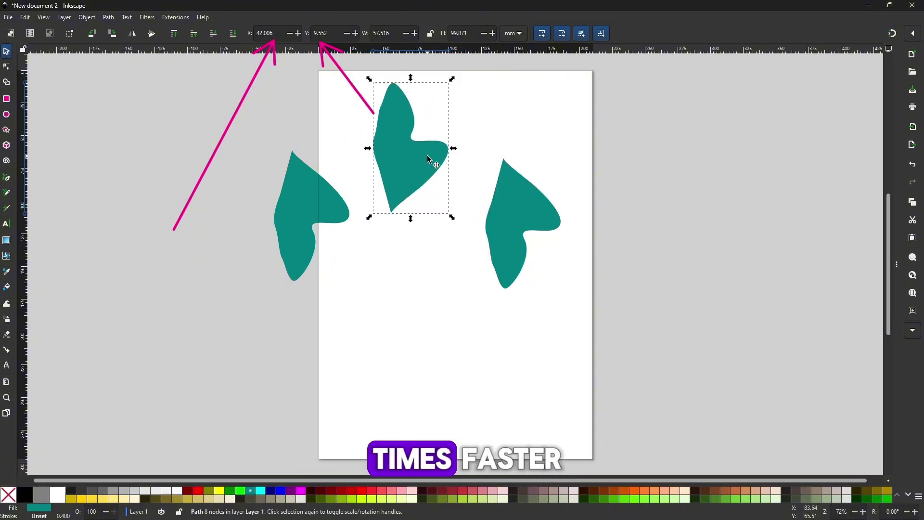
# Step: Nudge the flipped shape down and back up in ten-times-larger increments, finishing at about Y 52 mm between the other two shapes
pyautogui.hotkey('shift', 'Down')
pyautogui.hotkey('shift', 'Down')
pyautogui.hotkey('shift', 'Down')
pyautogui.hotkey('shift', 'Down')
pyautogui.hotkey('shift', 'Down')
pyautogui.hotkey('shift', 'Down')
pyautogui.hotkey('shift', 'Down')
pyautogui.hotkey('shift', 'Down')
pyautogui.hotkey('shift', 'Down')
pyautogui.hotkey('shift', 'Down')
pyautogui.hotkey('shift', 'Down')
pyautogui.hotkey('shift', 'Down')
pyautogui.hotkey('shift', 'Down')
pyautogui.hotkey('shift', 'Down')
pyautogui.hotkey('shift', 'Down')
pyautogui.hotkey('shift', 'Down')
pyautogui.hotkey('shift', 'Down')
pyautogui.hotkey('shift', 'Down')
pyautogui.hotkey('shift', 'Down')
pyautogui.hotkey('shift', 'Up')
pyautogui.hotkey('shift', 'Up')
pyautogui.hotkey('shift', 'Up')
pyautogui.hotkey('shift', 'Up')
pyautogui.hotkey('shift', 'Up')
pyautogui.hotkey('shift', 'Up')
pyautogui.hotkey('shift', 'Up')
pyautogui.hotkey('shift', 'Up')
pyautogui.hotkey('shift', 'Up')
pyautogui.hotkey('shift', 'Up')
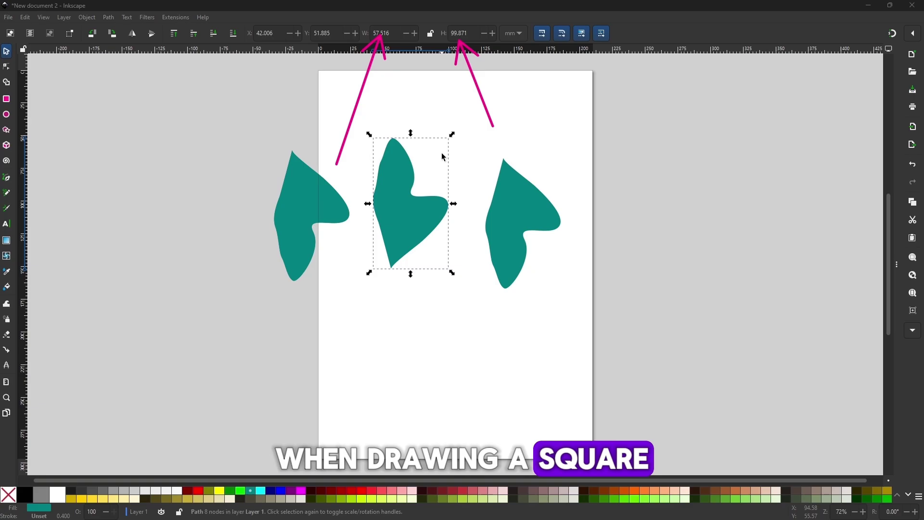
# Step: Delete the flipped shape and draw a rectangle about 53 mm wide and 36 mm tall in the page's upper left area
pyautogui.click(411, 204)
pyautogui.press('Delete')
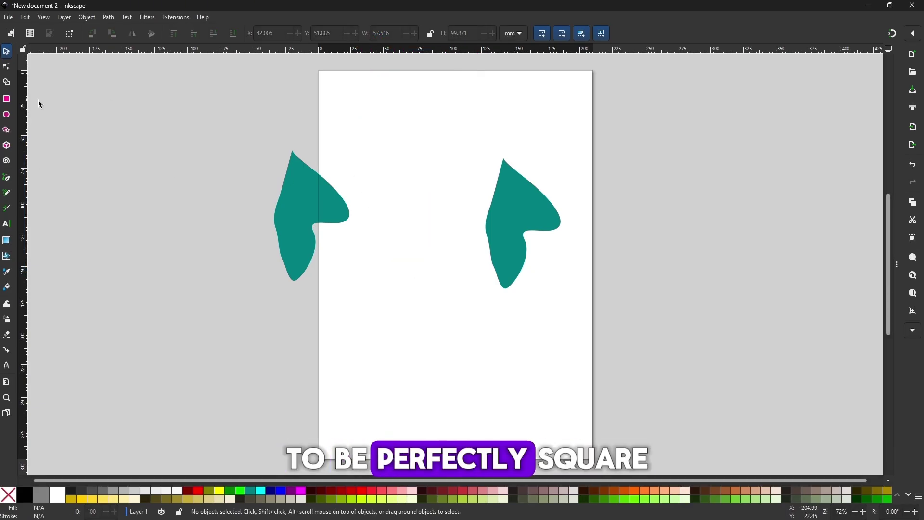
pyautogui.click(6, 99)
pyautogui.moveTo(354, 104); pyautogui.dragTo(423, 152)
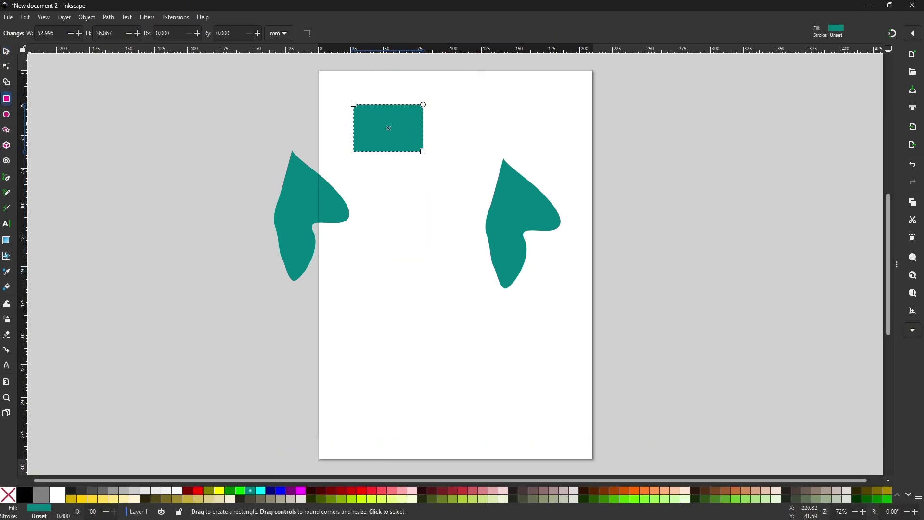
# Step: Set the rectangle's width and height to 50 mm each
pyautogui.press('s')
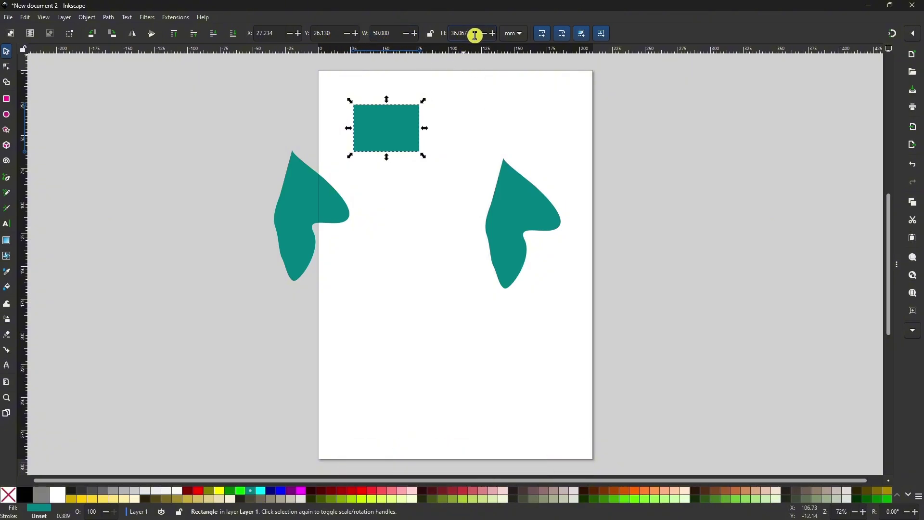
pyautogui.write('50')
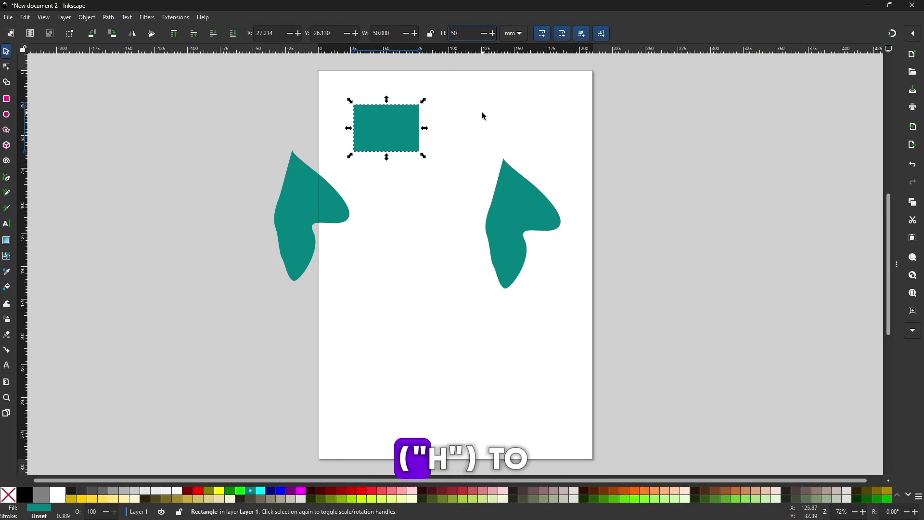
pyautogui.press('Return')
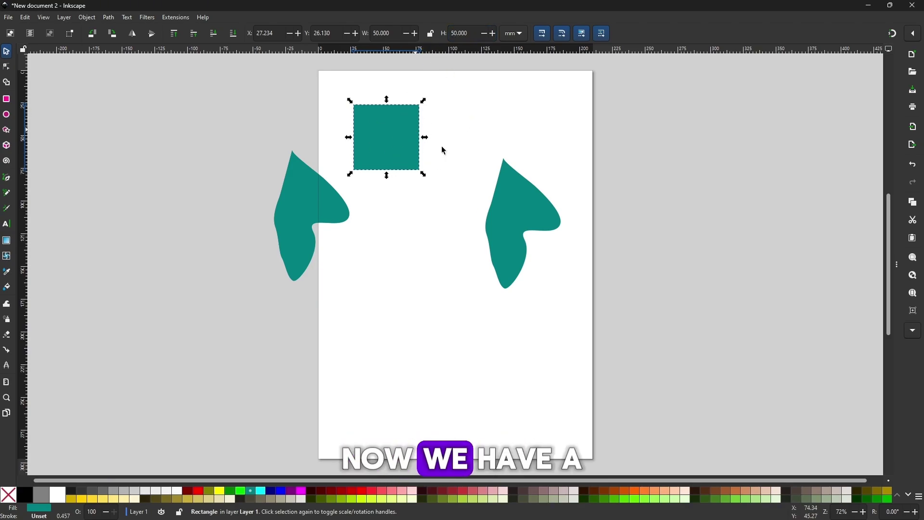
# Step: Reposition the square at about X 28 mm, Y 26 mm and rotate it a few degrees counter-clockwise about its centre
pyautogui.moveTo(380, 140); pyautogui.dragTo(388, 144)
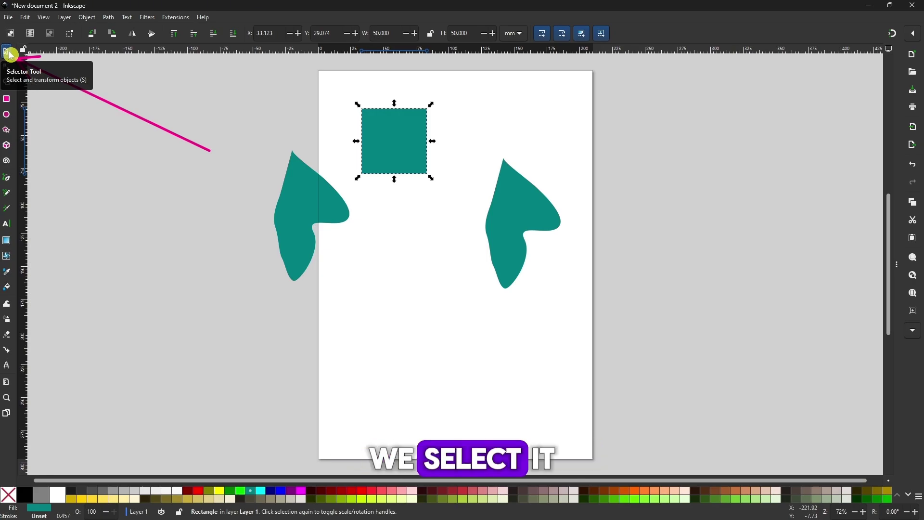
pyautogui.click(80, 190)
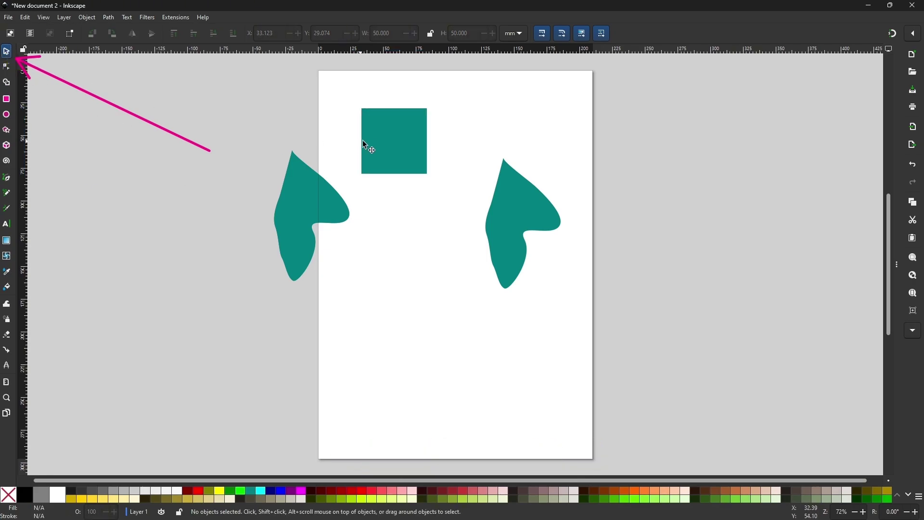
pyautogui.click(382, 140)
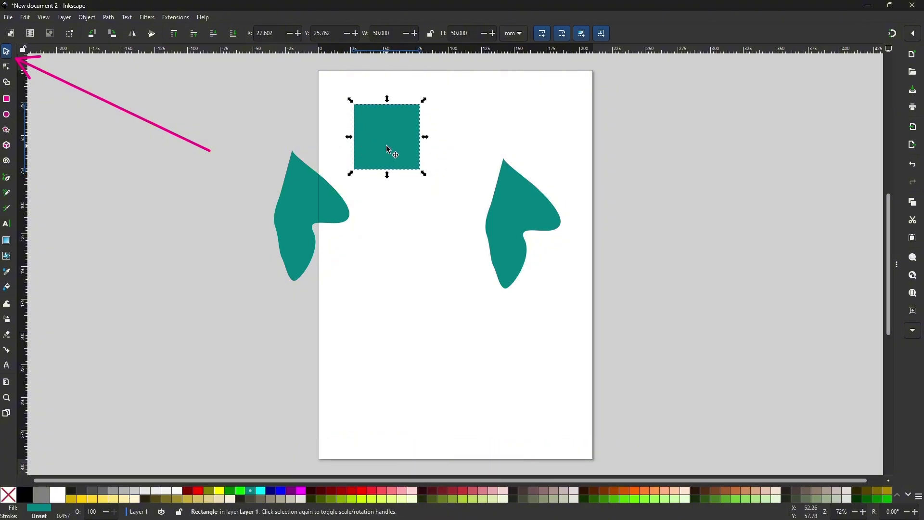
pyautogui.click(390, 150)
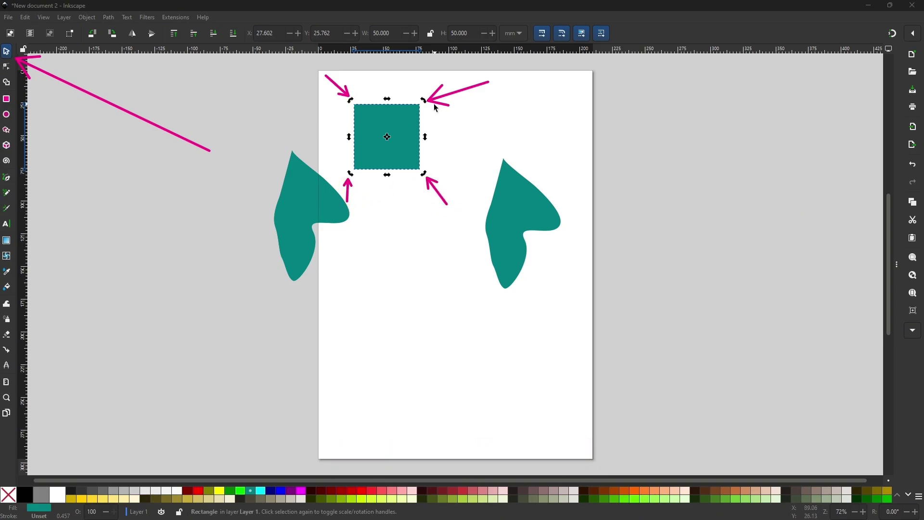
pyautogui.moveTo(423, 100)
pyautogui.mouseDown()
pyautogui.moveTo(439, 150)
pyautogui.moveTo(415, 176)
pyautogui.moveTo(434, 119)
pyautogui.moveTo(425, 155)
pyautogui.moveTo(429, 94)
pyautogui.moveTo(422, 114)
pyautogui.moveTo(439, 118)
pyautogui.moveTo(428, 163)
pyautogui.moveTo(420, 161)
pyautogui.moveTo(433, 132)
pyautogui.moveTo(425, 109)
pyautogui.moveTo(408, 102)
pyautogui.moveTo(435, 124)
pyautogui.moveTo(441, 189)
pyautogui.mouseUp()
pyautogui.click(384, 144)
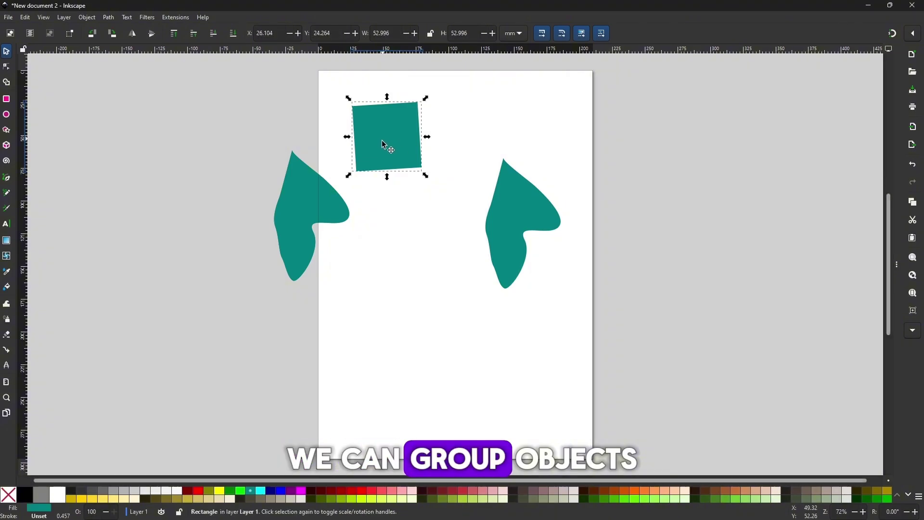
# Step: Delete the square and the two remaining curved shapes, leaving the page empty
pyautogui.press('Delete')
pyautogui.click(526, 215)
pyautogui.press('Delete')
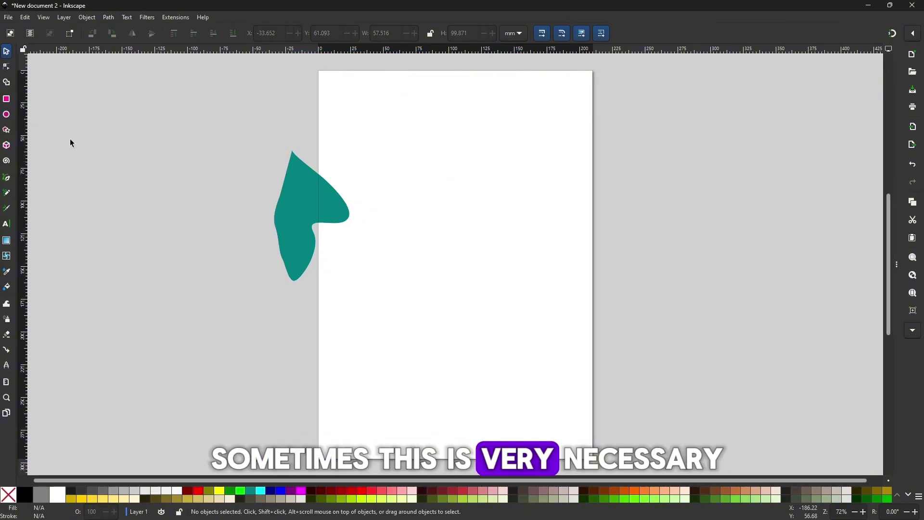
pyautogui.click(282, 208)
pyautogui.press('Delete')
# Step: Draw a head ellipse with radii of about 36 × 44 mm and a small eye ellipse of about 6.6 × 5.9 mm radii inside it
pyautogui.click(7, 114)
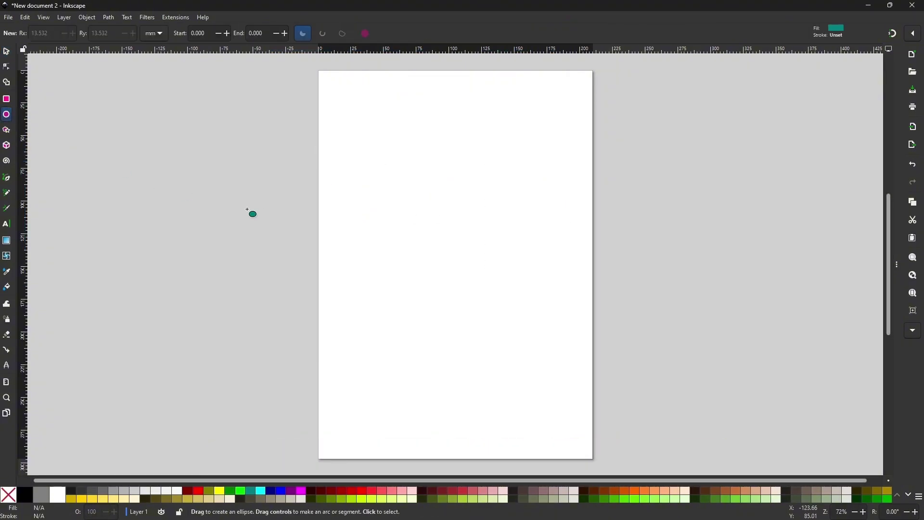
pyautogui.moveTo(378, 171); pyautogui.dragTo(472, 286)
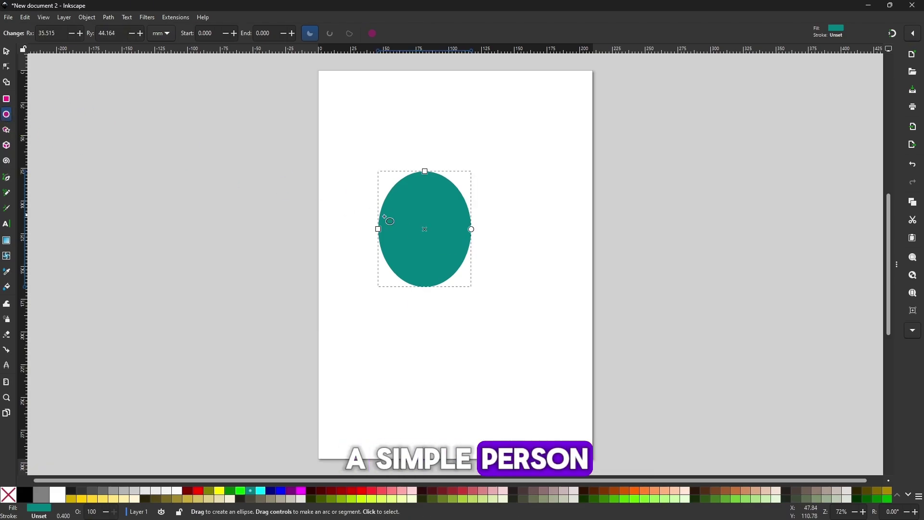
pyautogui.moveTo(429, 197); pyautogui.dragTo(447, 211)
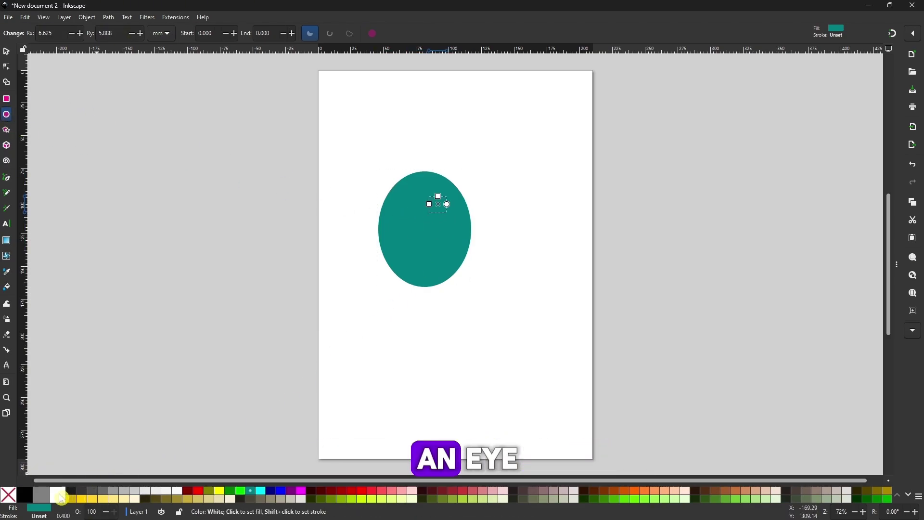
# Step: Fill the eye ellipse white and draw a near-black pupil about 5.5 × 6.6 mm inside it
pyautogui.click(61, 498)
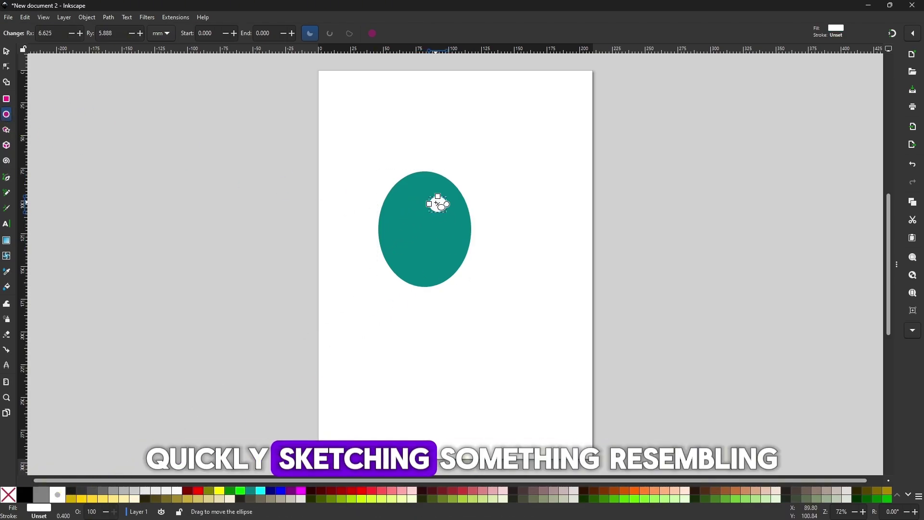
pyautogui.moveTo(436, 203); pyautogui.dragTo(438, 207)
pyautogui.click(394, 168)
pyautogui.click(71, 490)
# Step: Draw a closed nose shape with the Pen tool extending past the head's right edge, and fill it with the head's teal colour
pyautogui.click(6, 177)
pyautogui.click(441, 249)
pyautogui.click(440, 225)
pyautogui.click(499, 233)
pyautogui.click(441, 250)
pyautogui.click(7, 272)
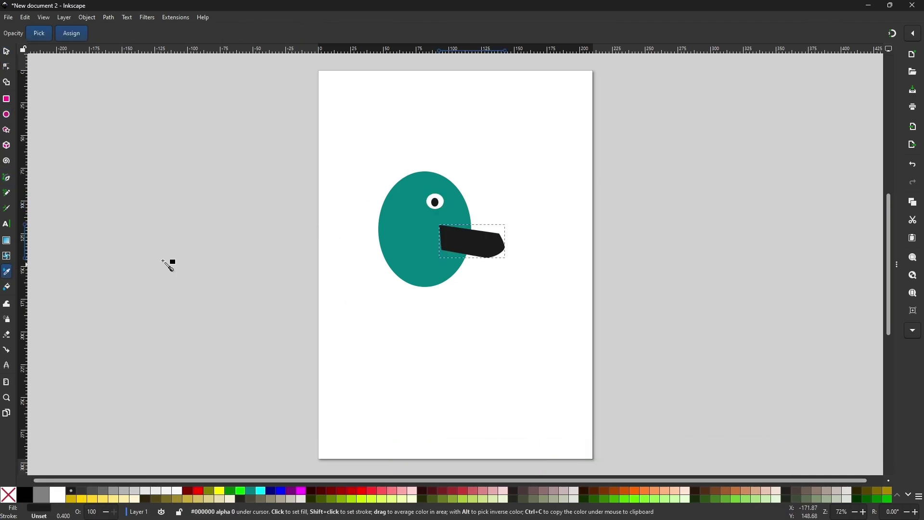
pyautogui.click(418, 236)
# Step: Move the nose slightly up and left onto the head's edge and round its outline by changing its nodes
pyautogui.click(7, 51)
pyautogui.moveTo(491, 244)
pyautogui.mouseDown()
pyautogui.moveTo(475, 233)
pyautogui.moveTo(483, 231)
pyautogui.mouseUp()
pyautogui.click(6, 66)
pyautogui.click(183, 33)
pyautogui.click(6, 51)
pyautogui.click(361, 244)
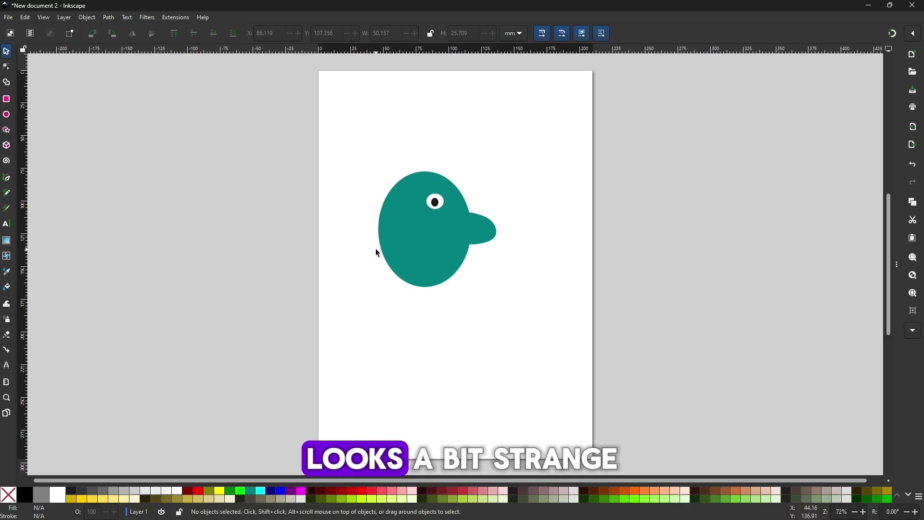
# Step: Move the head, nose and pupil apart, one object at a time
pyautogui.moveTo(405, 215); pyautogui.dragTo(299, 210)
pyautogui.moveTo(448, 226); pyautogui.dragTo(505, 230)
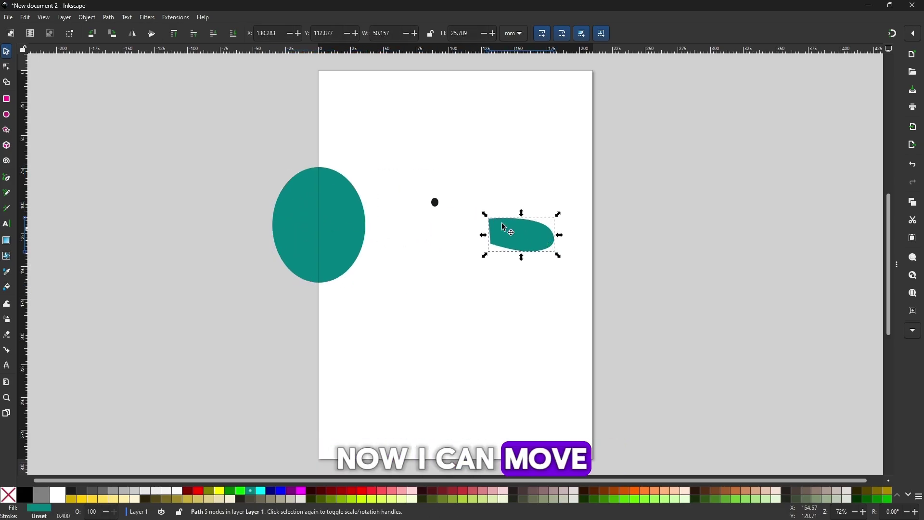
pyautogui.moveTo(437, 201); pyautogui.dragTo(441, 187)
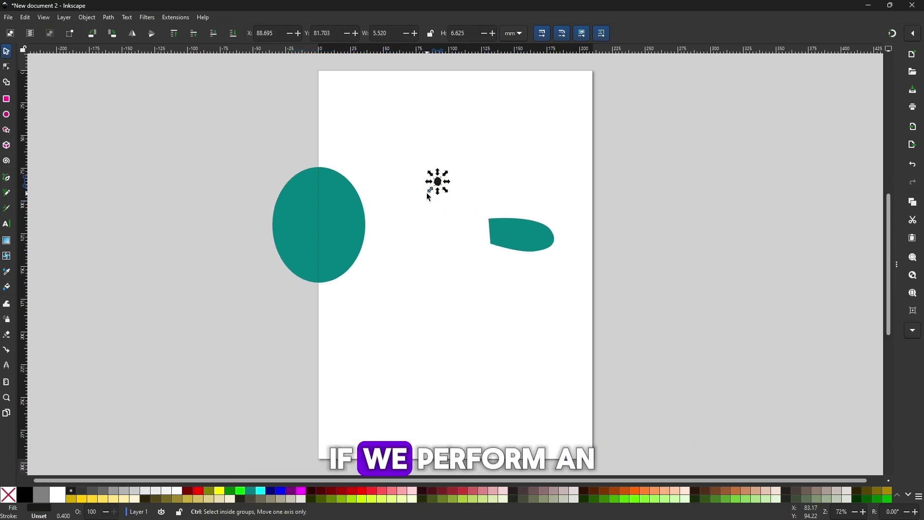
# Step: Undo the separate moves of the pupil, nose and head, trying Redo once along the way
pyautogui.hotkey('ctrl', 'z')
pyautogui.hotkey('ctrl', 'z')
pyautogui.hotkey('ctrl', 'z')
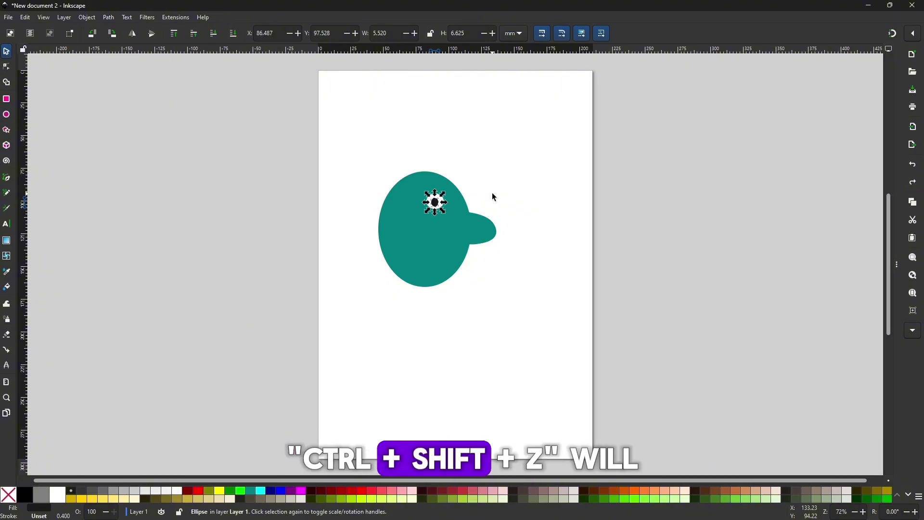
pyautogui.hotkey('ctrl', 'shift', 'z')
pyautogui.hotkey('ctrl', 'z')
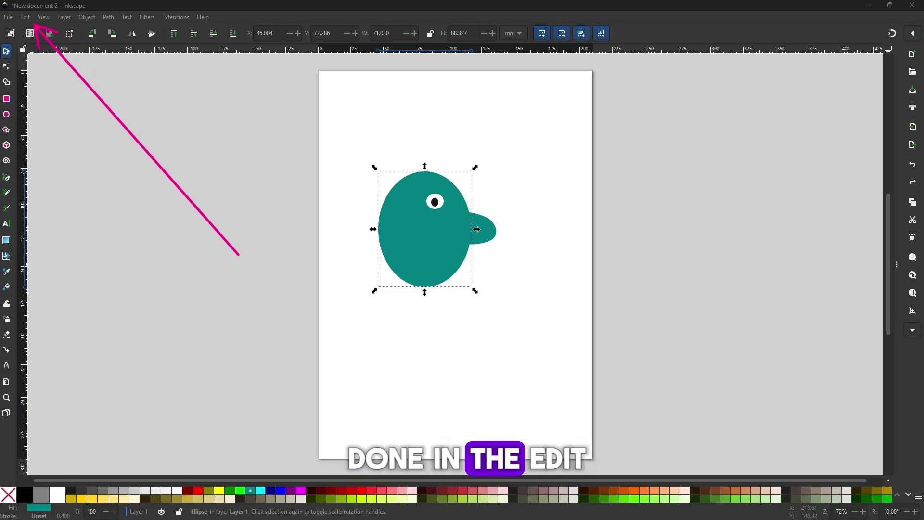
pyautogui.click(25, 18)
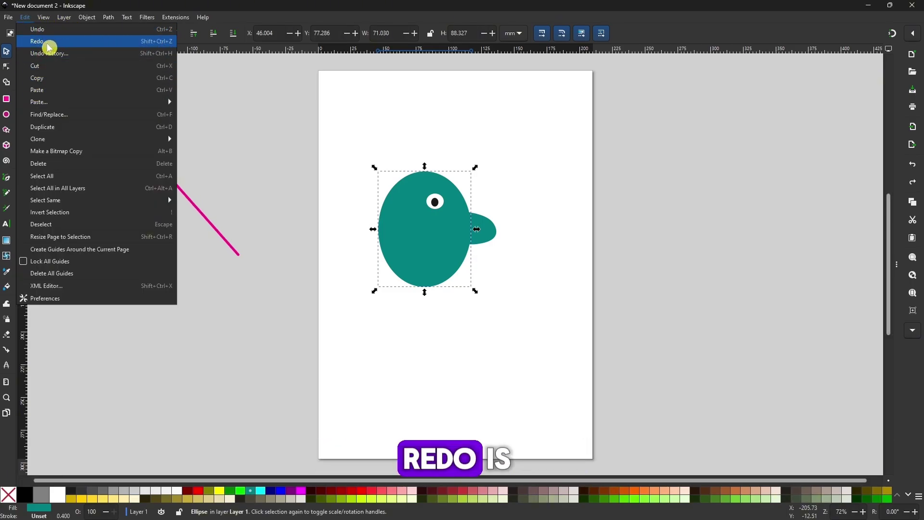
pyautogui.click(302, 165)
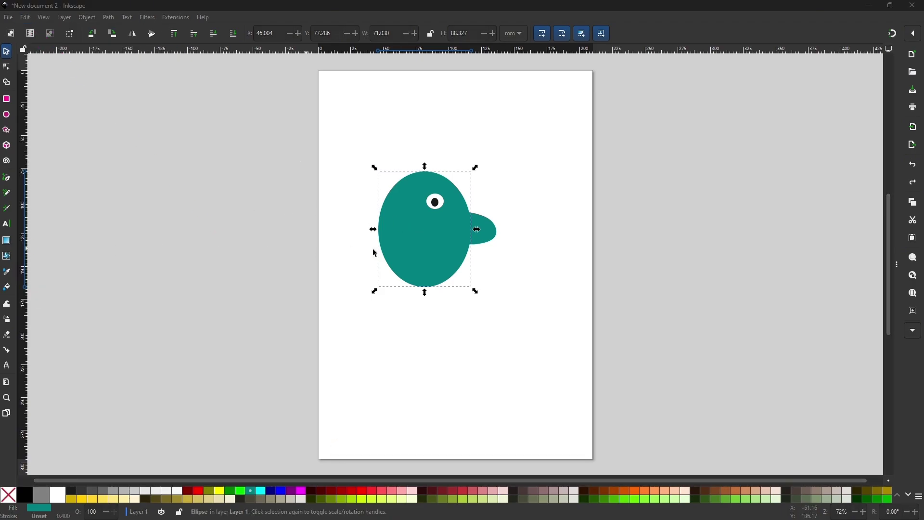
# Step: Try selecting the head and nose individually and all the shapes with a selection box, then clear the selection
pyautogui.click(371, 286)
pyautogui.click(437, 270)
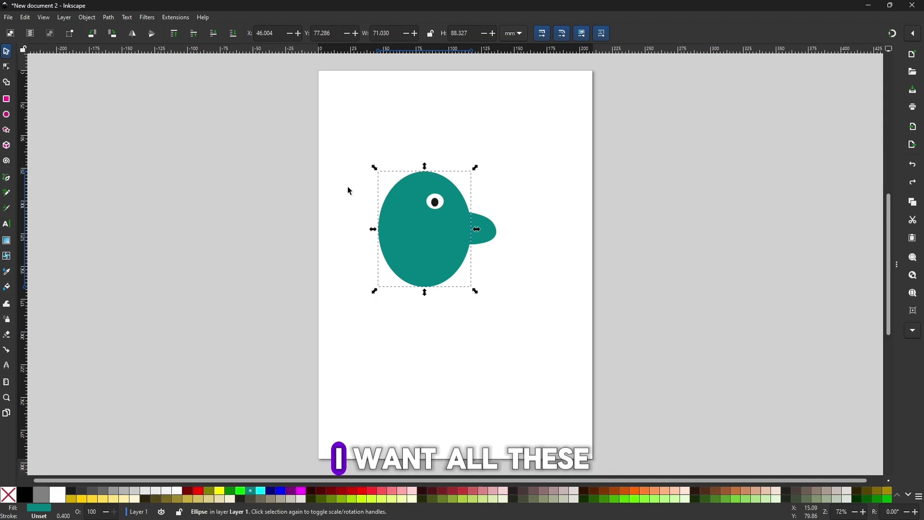
pyautogui.click(348, 206)
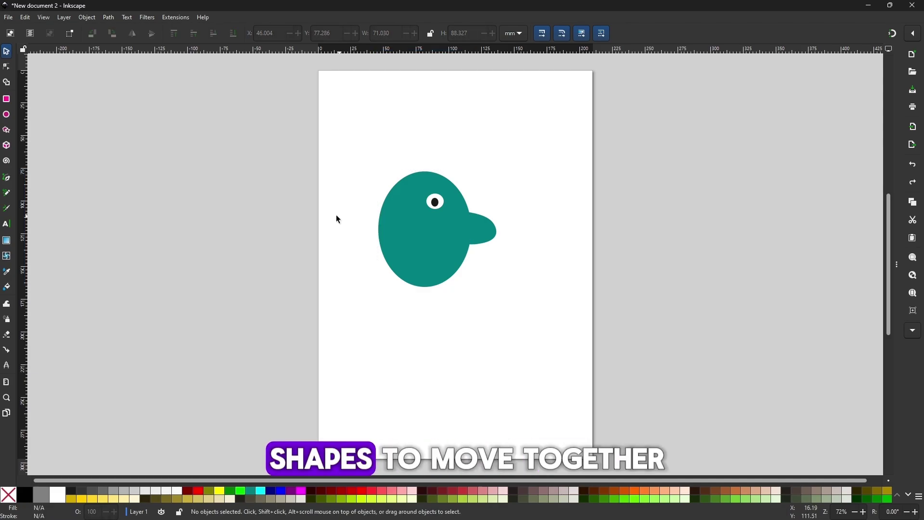
pyautogui.click(403, 241)
pyautogui.click(481, 228)
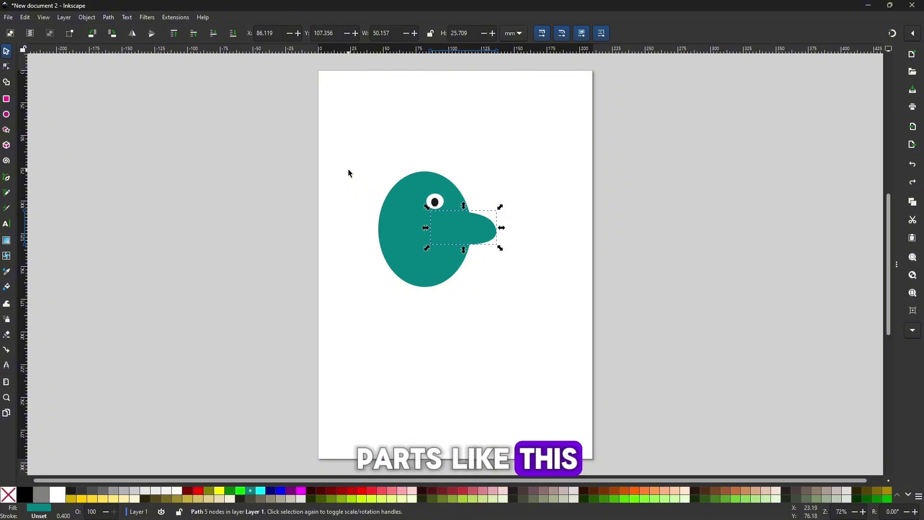
pyautogui.moveTo(331, 142); pyautogui.dragTo(406, 204)
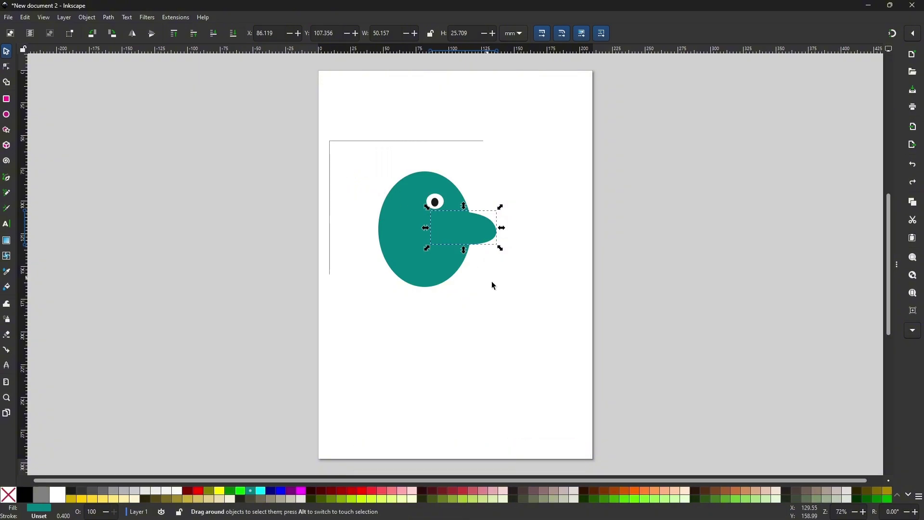
pyautogui.moveTo(569, 348); pyautogui.dragTo(571, 350)
pyautogui.click(344, 132)
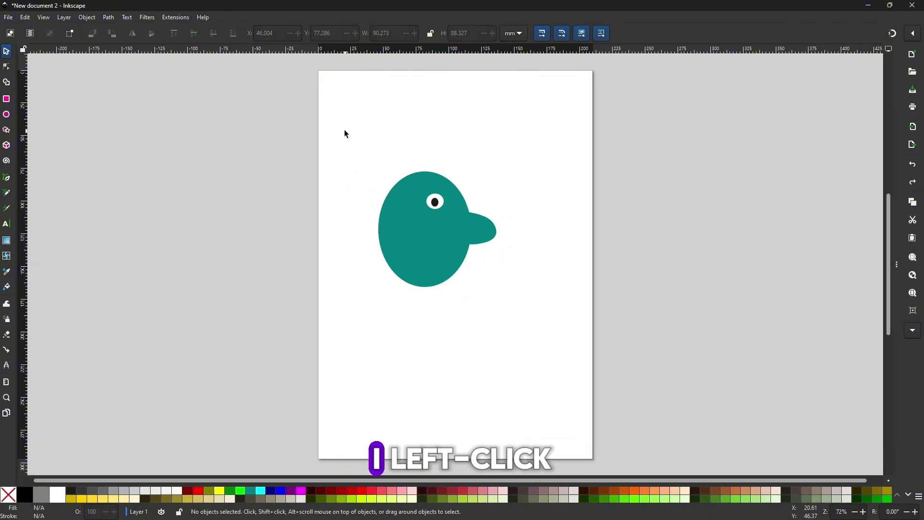
# Step: Select the head, eye, pupil and nose together and combine them into one group
pyautogui.moveTo(332, 119); pyautogui.dragTo(557, 349)
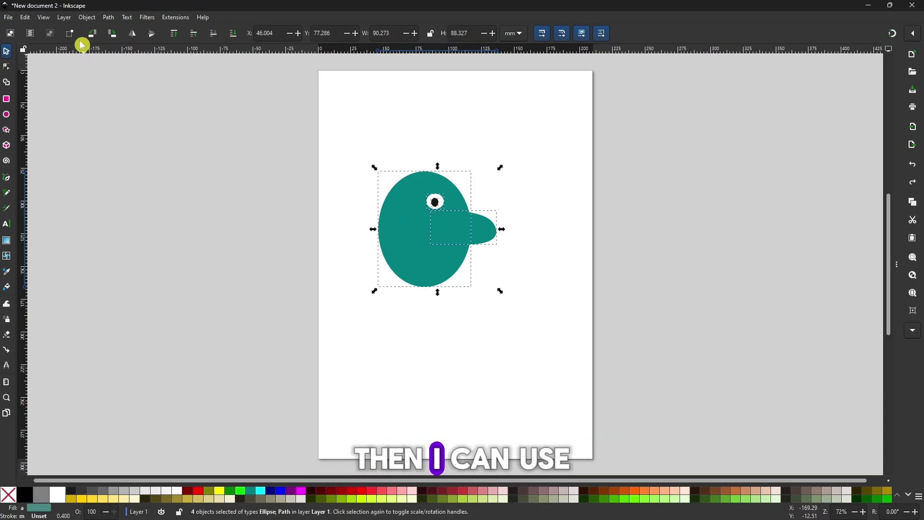
pyautogui.click(87, 18)
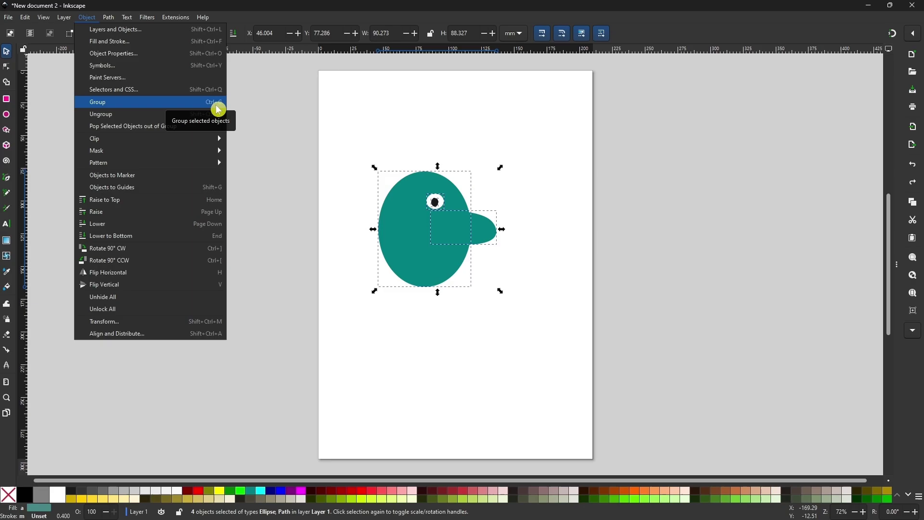
pyautogui.click(129, 103)
pyautogui.click(200, 164)
pyautogui.click(436, 242)
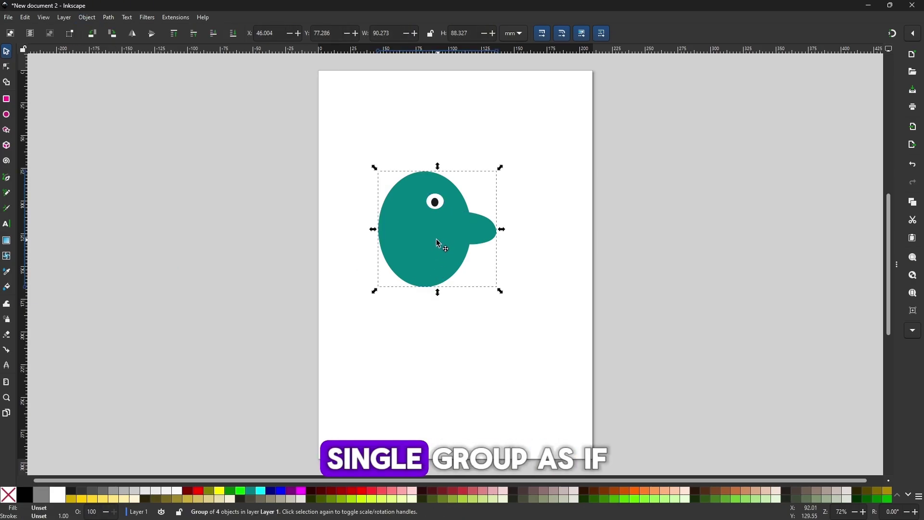
# Step: Move the grouped character up the page to about X 48 mm, Y 44.5 mm
pyautogui.moveTo(437, 241); pyautogui.dragTo(439, 219)
pyautogui.click(472, 372)
pyautogui.click(437, 330)
pyautogui.click(428, 208)
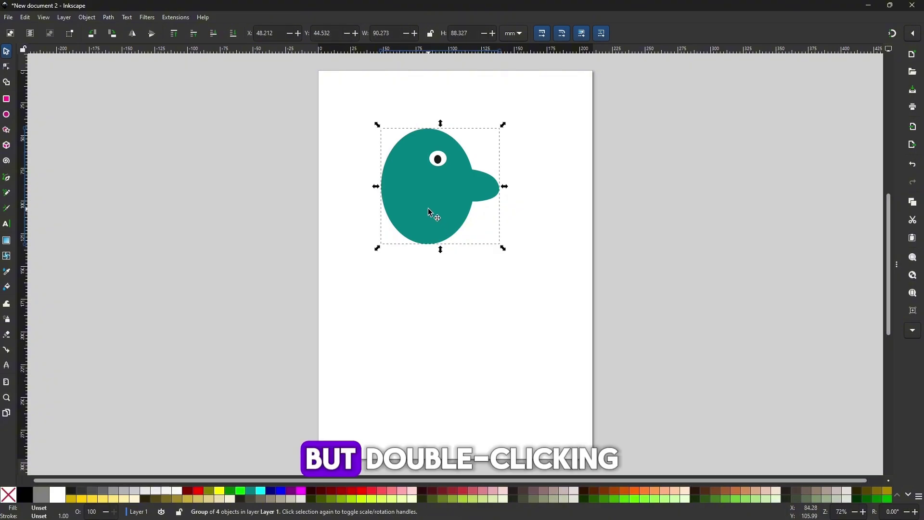
# Step: Enter the group, nudge the head ellipse to about X 48.2 mm, Y 44.2 mm, and leave group editing
pyautogui.doubleClick(427, 208)
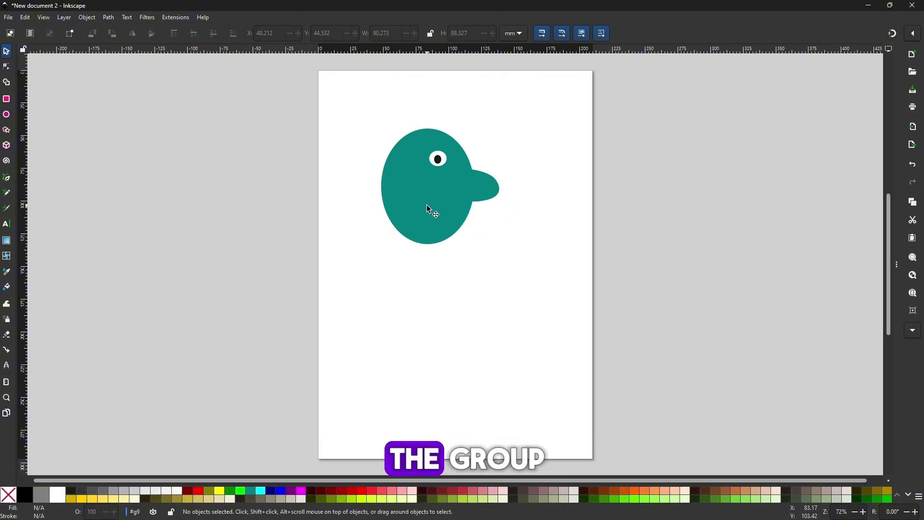
pyautogui.click(427, 205)
pyautogui.click(460, 177)
pyautogui.click(438, 161)
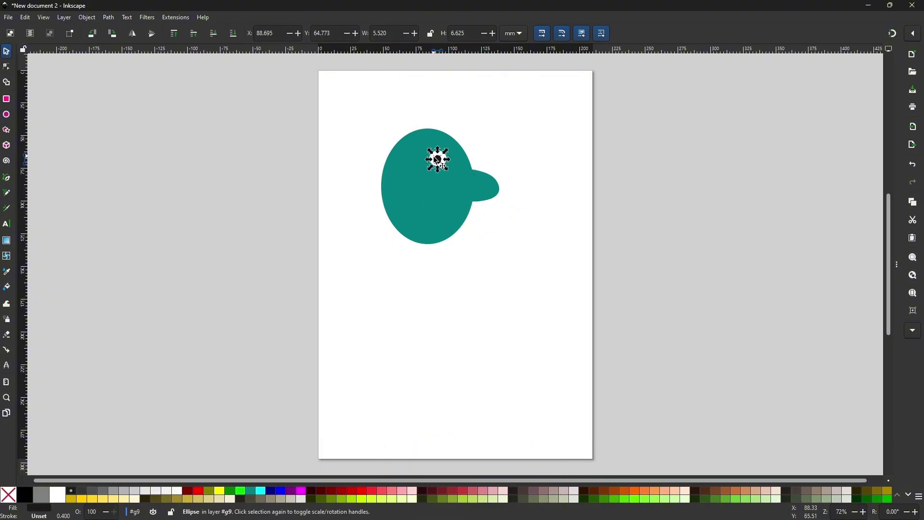
pyautogui.click(418, 183)
pyautogui.moveTo(417, 183)
pyautogui.mouseDown()
pyautogui.moveTo(396, 176)
pyautogui.moveTo(406, 192)
pyautogui.mouseUp()
pyautogui.click(359, 203)
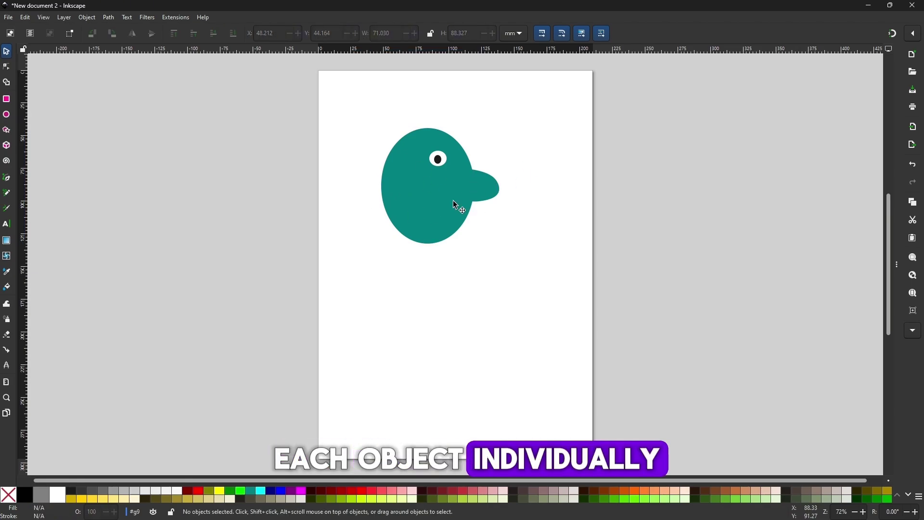
pyautogui.doubleClick(536, 123)
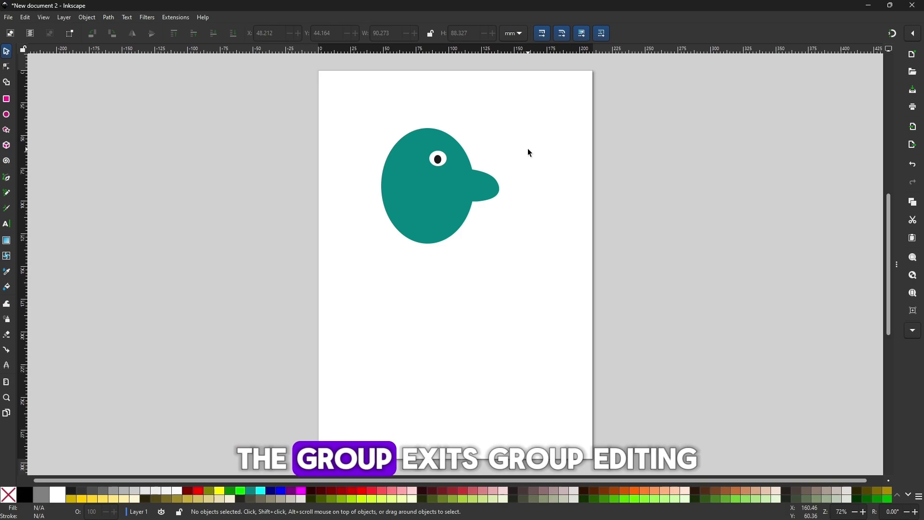
# Step: Move the whole group towards the page's upper left, to about X 28.3 mm, Y 30.5 mm
pyautogui.click(436, 201)
pyautogui.moveTo(433, 202); pyautogui.dragTo(397, 228)
pyautogui.click(87, 17)
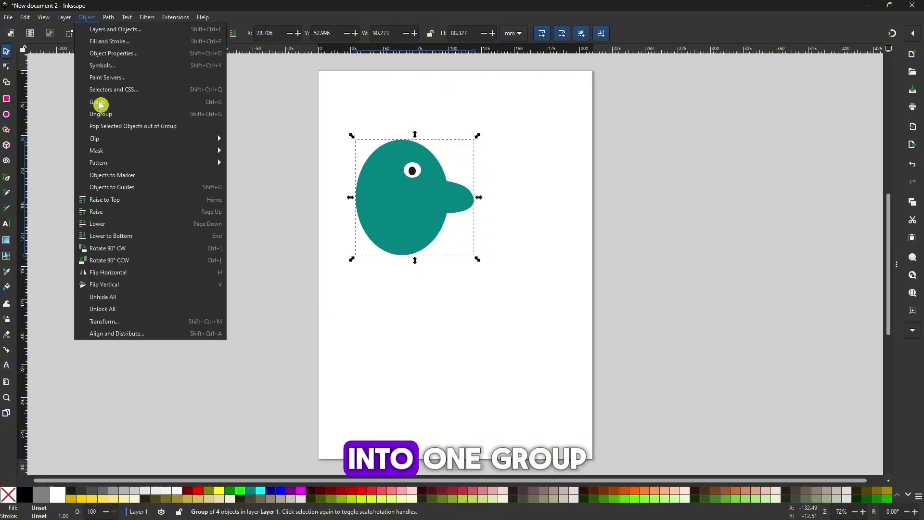
pyautogui.click(405, 281)
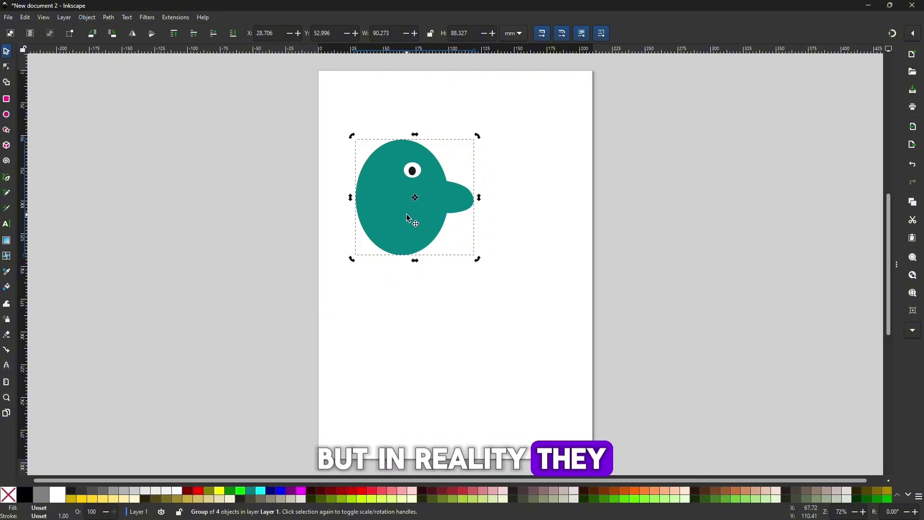
pyautogui.moveTo(409, 219); pyautogui.dragTo(408, 189)
# Step: Ungroup the character into its separate shapes and clear the selection
pyautogui.click(88, 17)
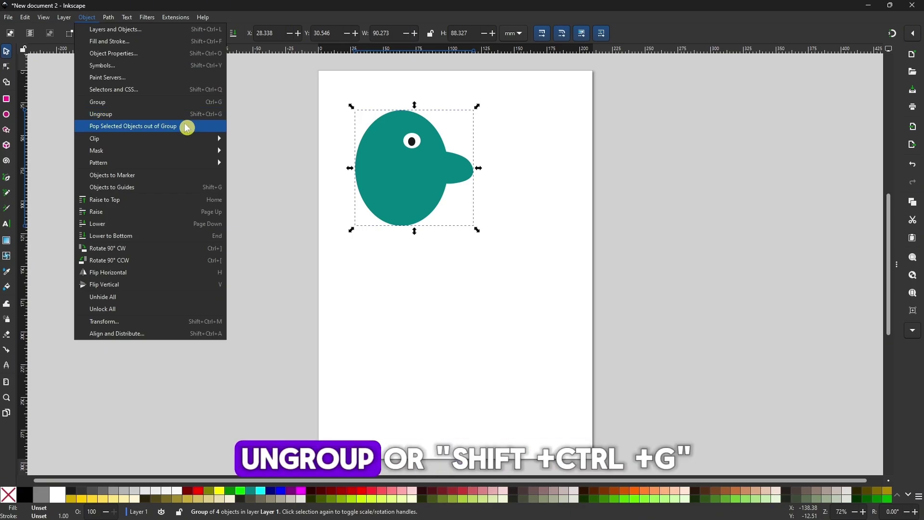
pyautogui.click(202, 116)
pyautogui.click(376, 283)
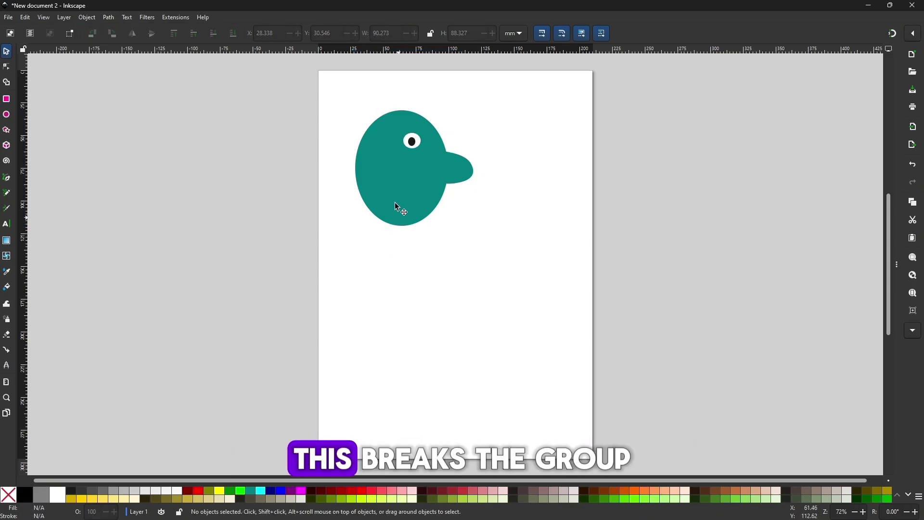
# Step: Move the head ellipse left across the page's edge and the nose down and to the right, separating the two shapes
pyautogui.click(395, 201)
pyautogui.moveTo(392, 188); pyautogui.dragTo(346, 183)
pyautogui.moveTo(455, 176); pyautogui.dragTo(470, 196)
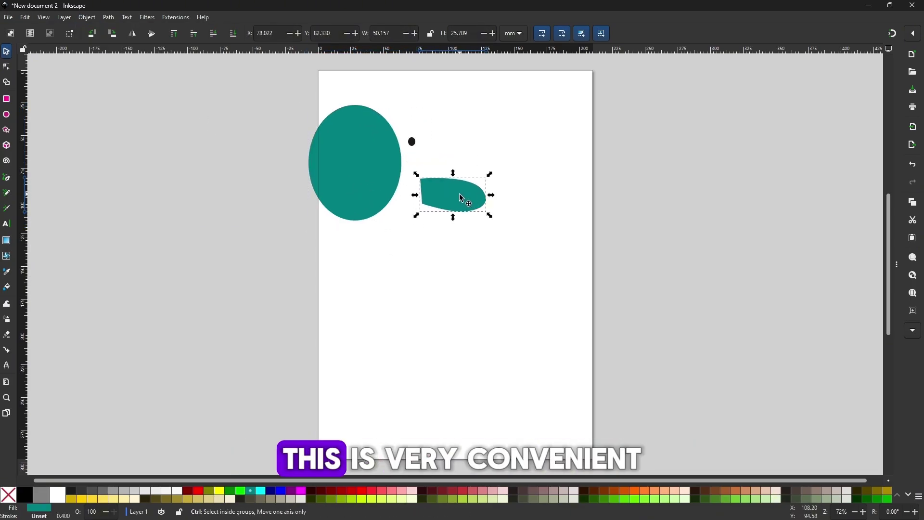